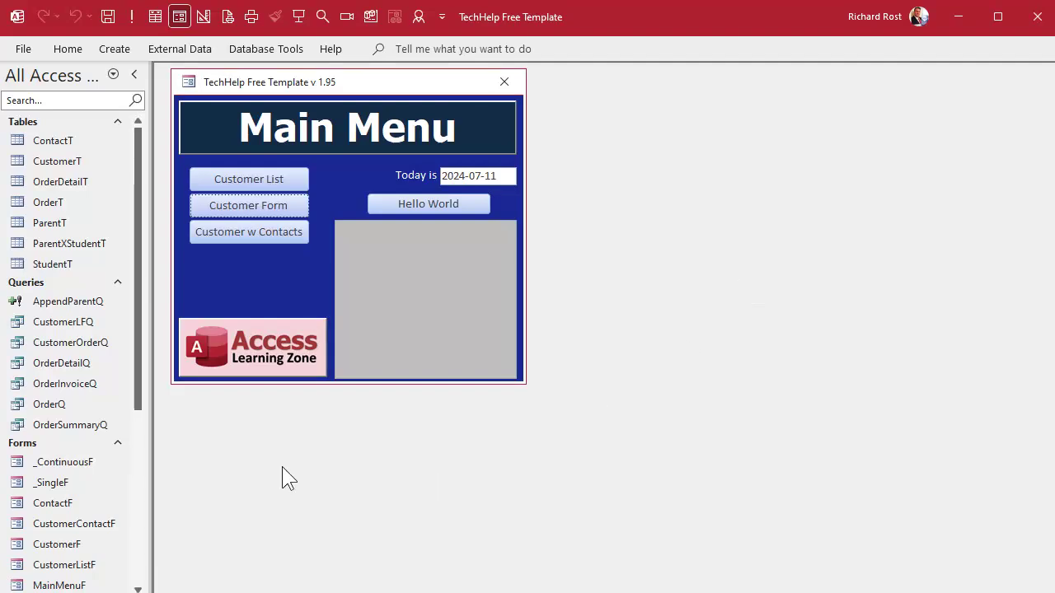
- Open StudentF and ParentF side by side, browse a subform row, then close StudentF
drag(141, 342, 138, 492)
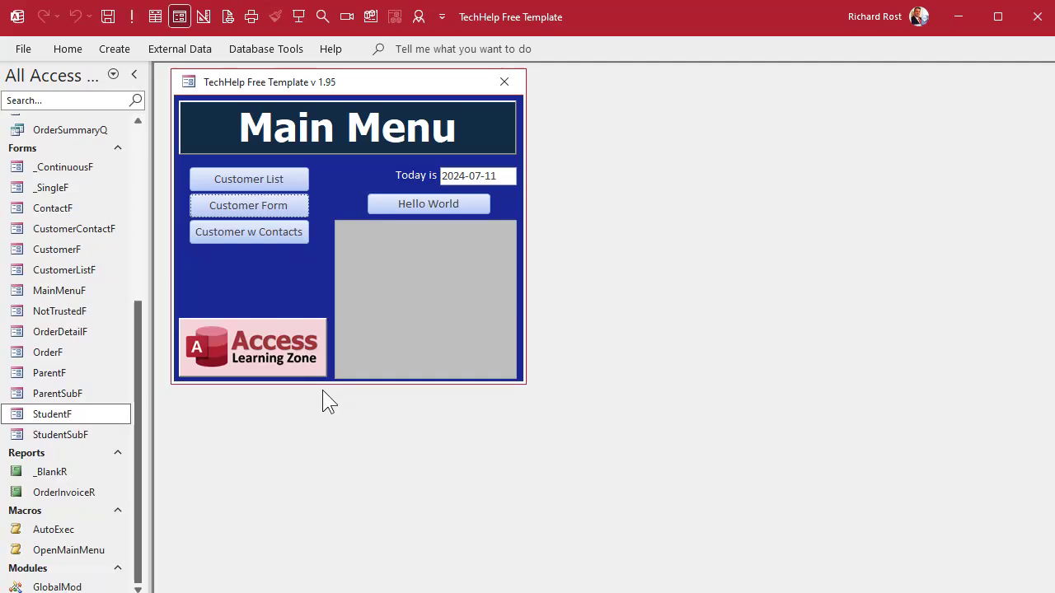
double_click(58, 417)
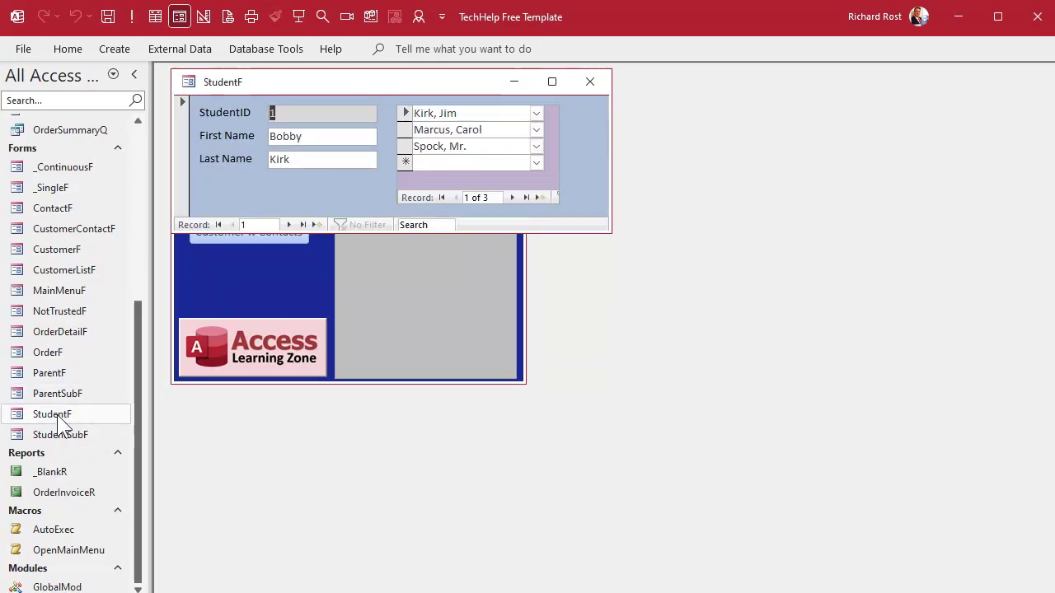
double_click(48, 375)
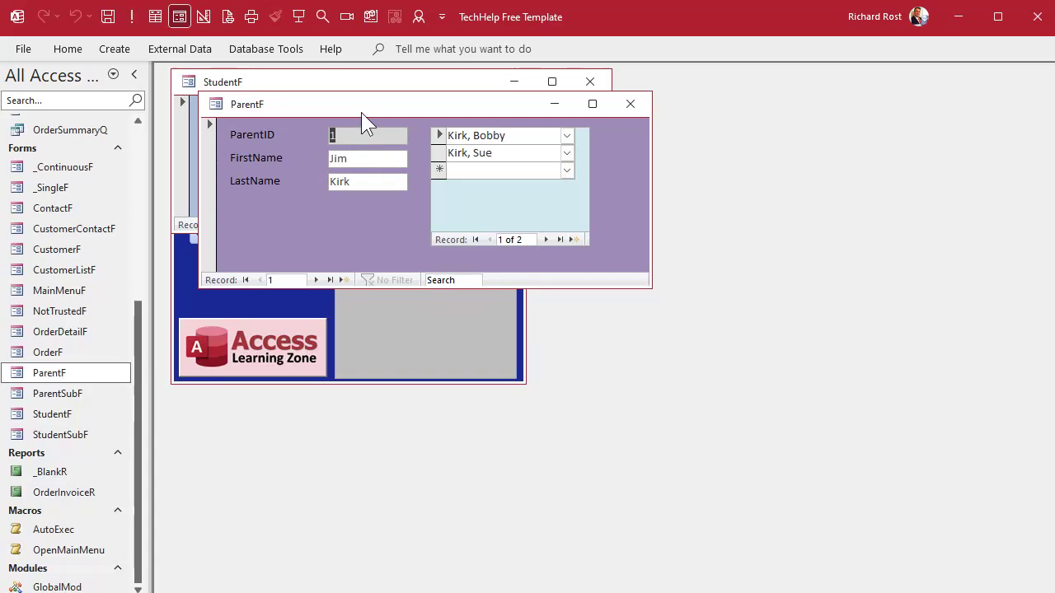
drag(365, 83, 466, 314)
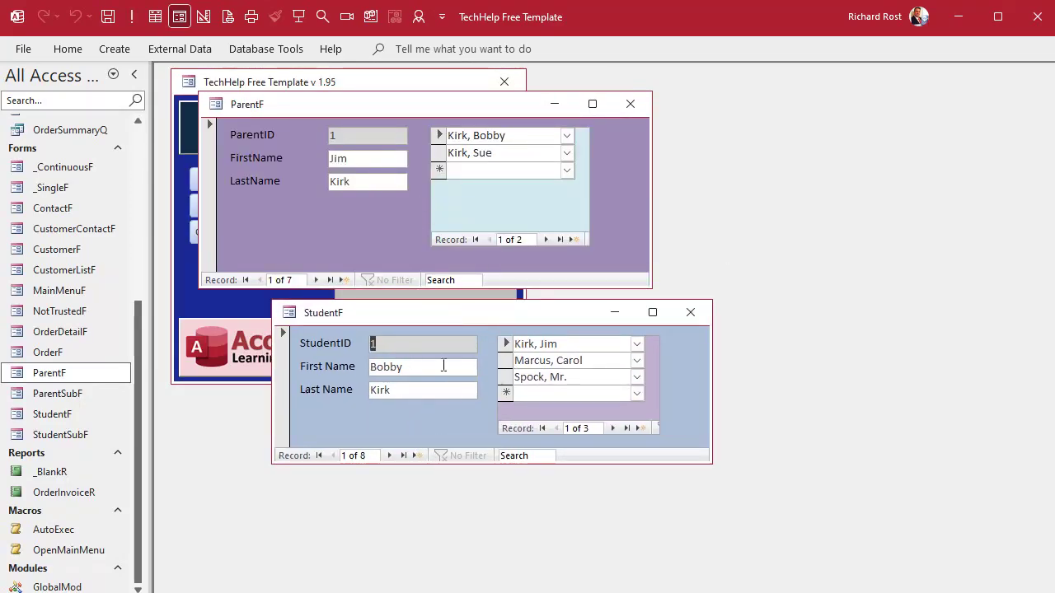
click(575, 379)
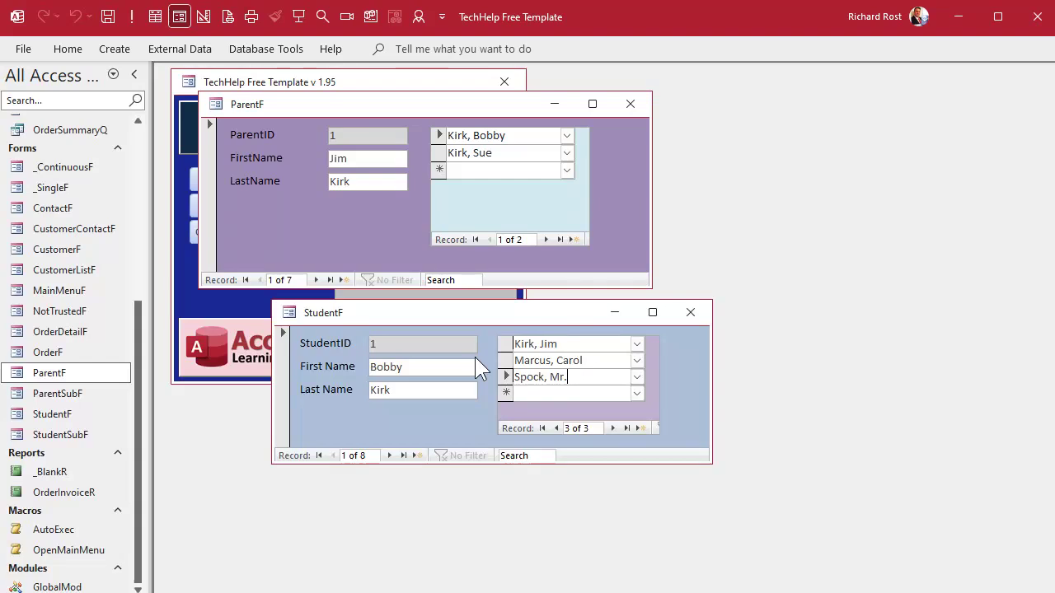
click(691, 313)
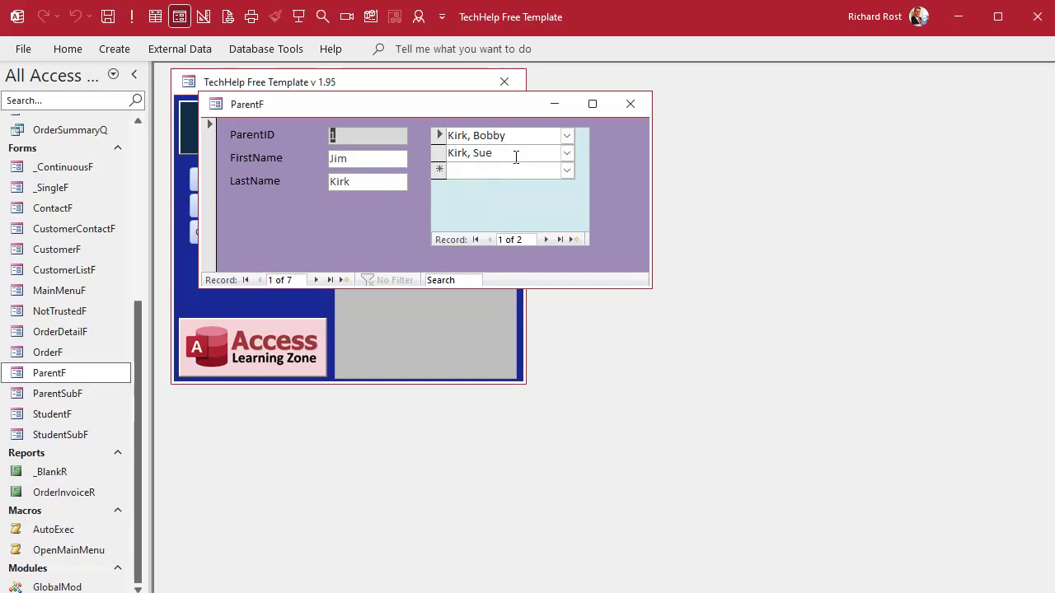
- Close ParentF and open the StudentSubF form in Design View
click(630, 104)
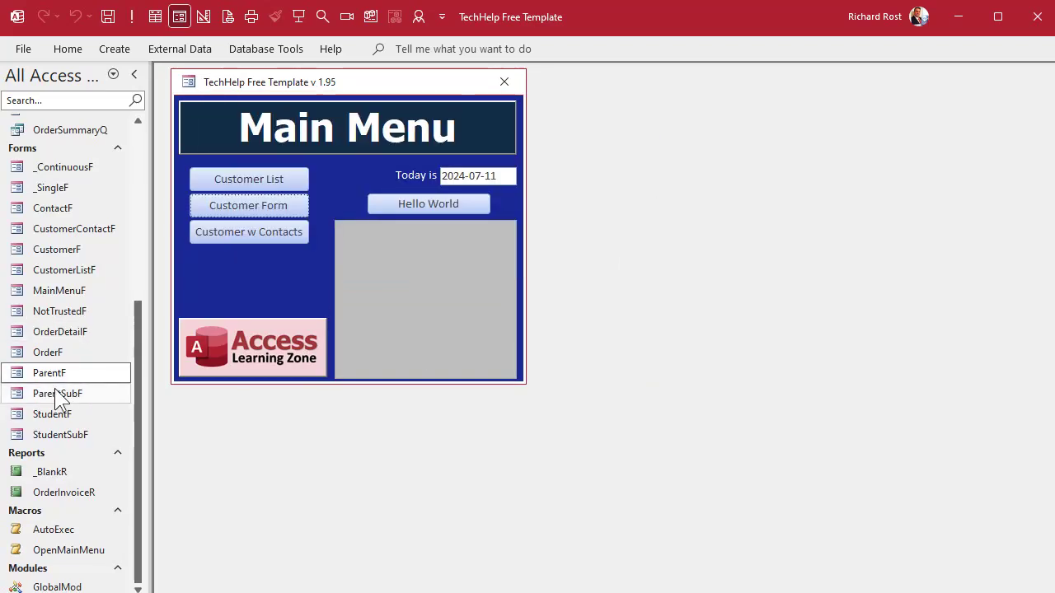
click(65, 441)
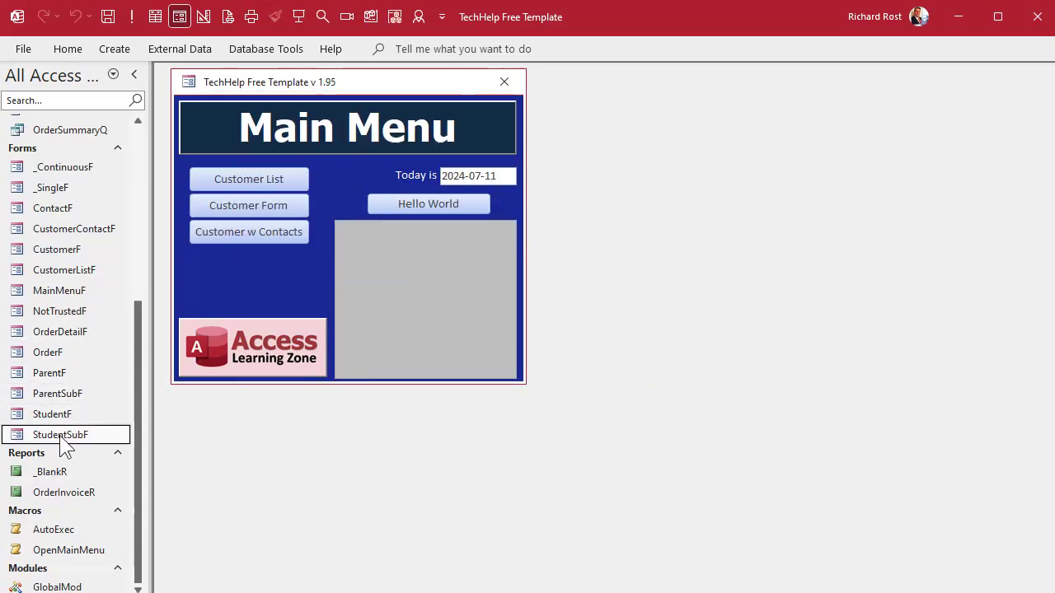
right_click(66, 445)
click(110, 497)
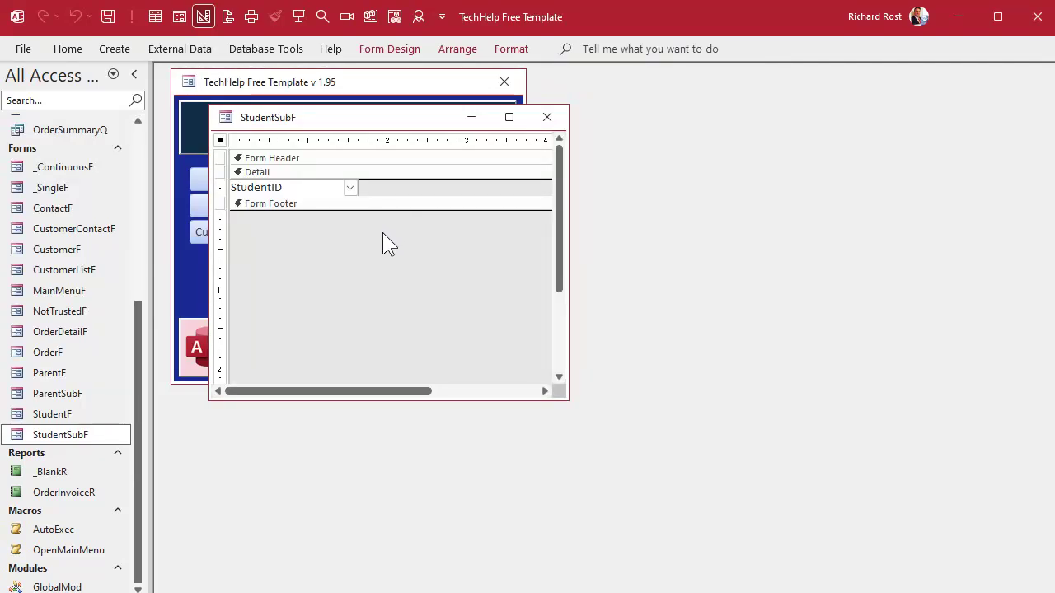
- Make the StudentSubF form footer section taller
click(384, 204)
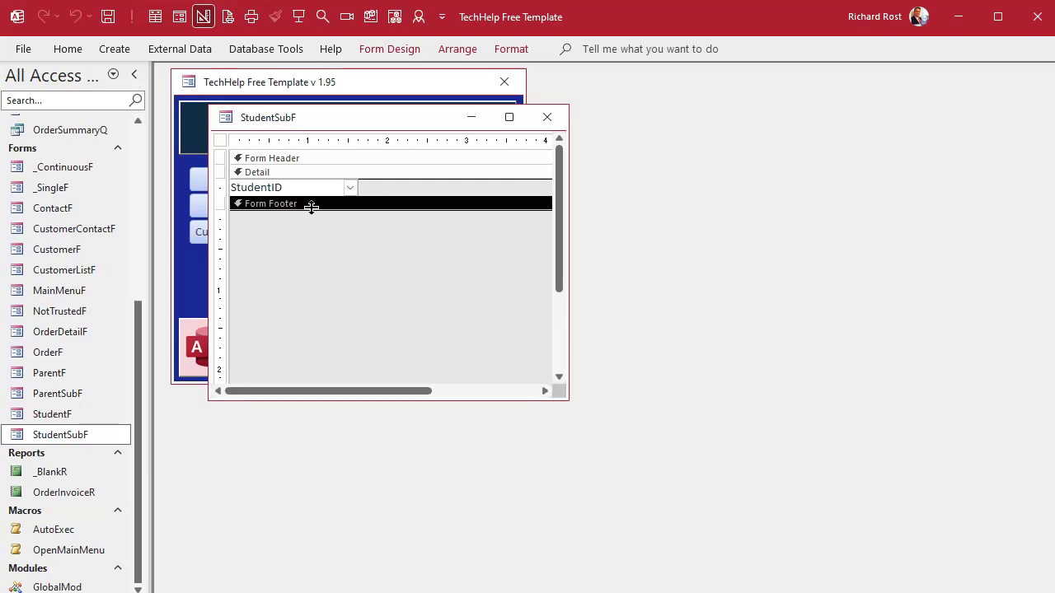
drag(313, 207, 321, 250)
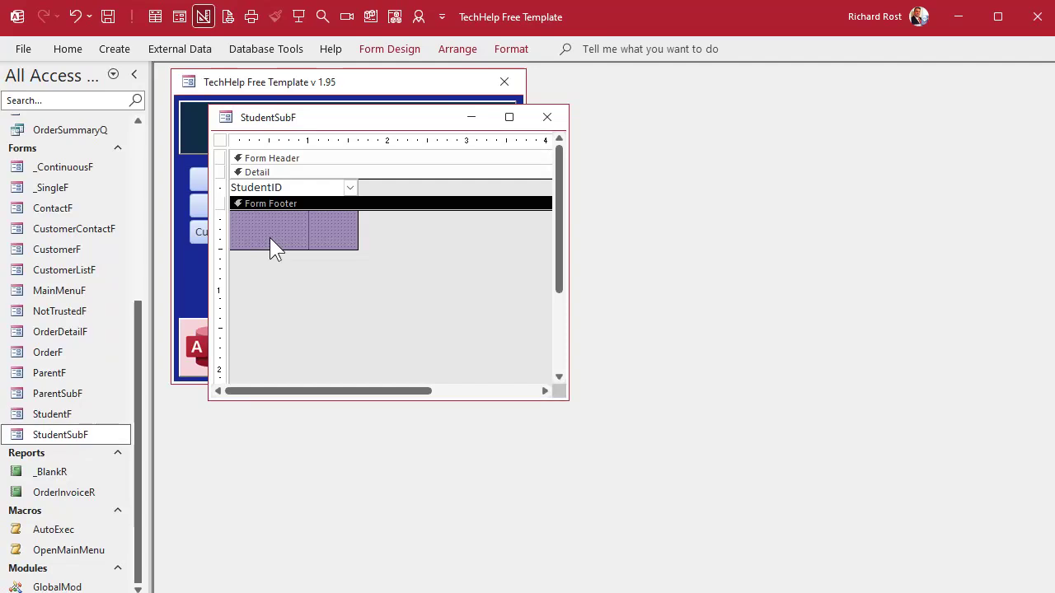
right_click(306, 172)
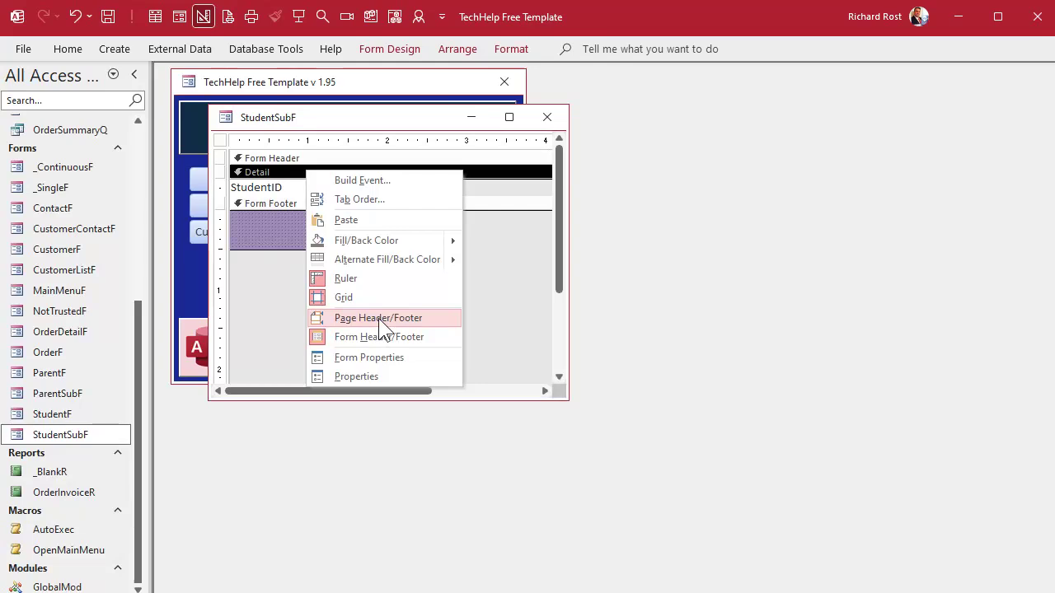
click(278, 229)
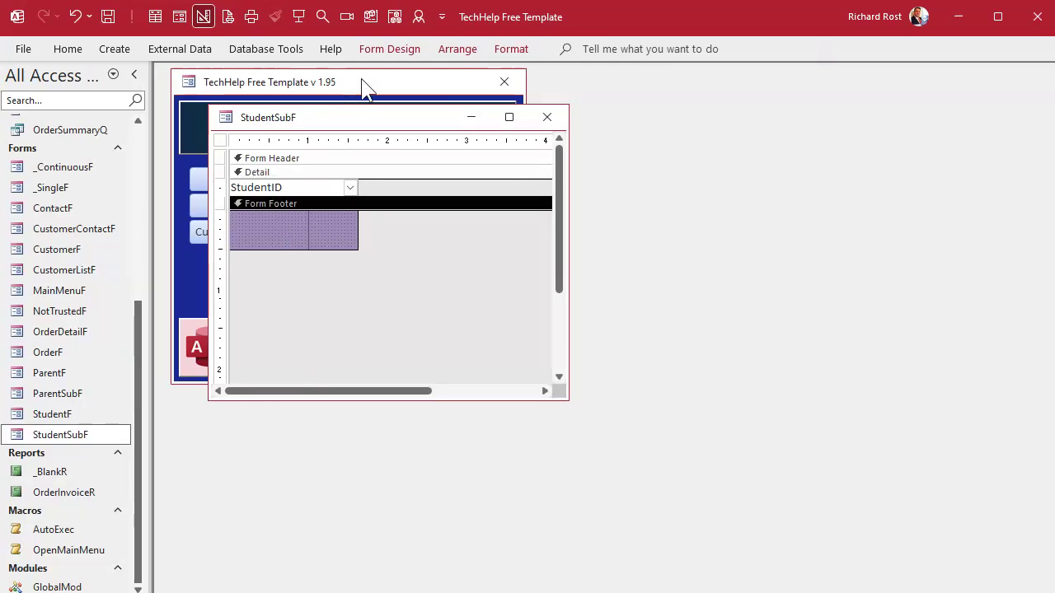
click(409, 49)
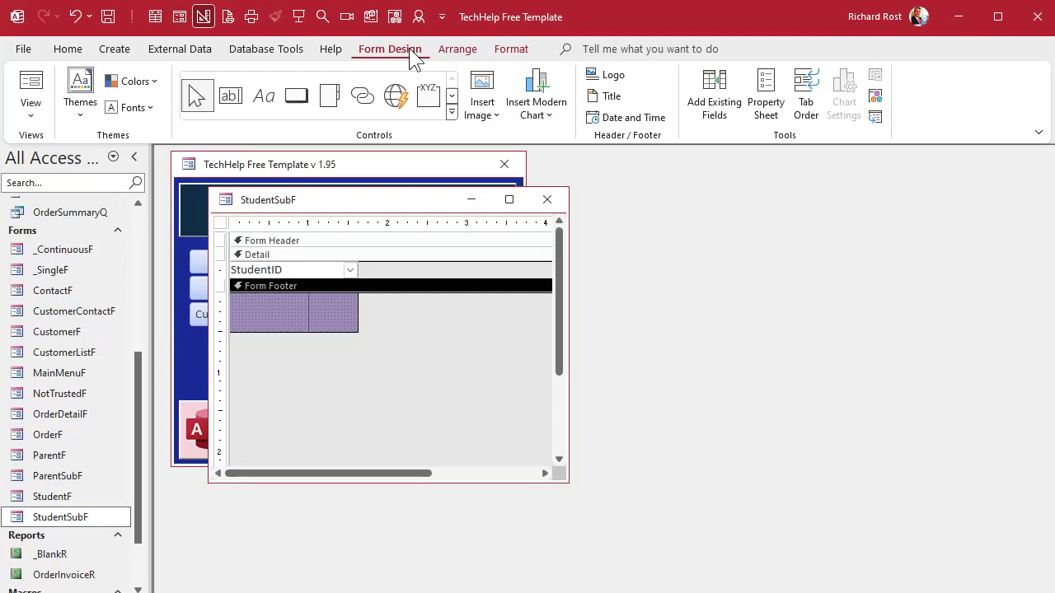
- Place a command button in the footer with the Form Operations > Open Form action
click(296, 96)
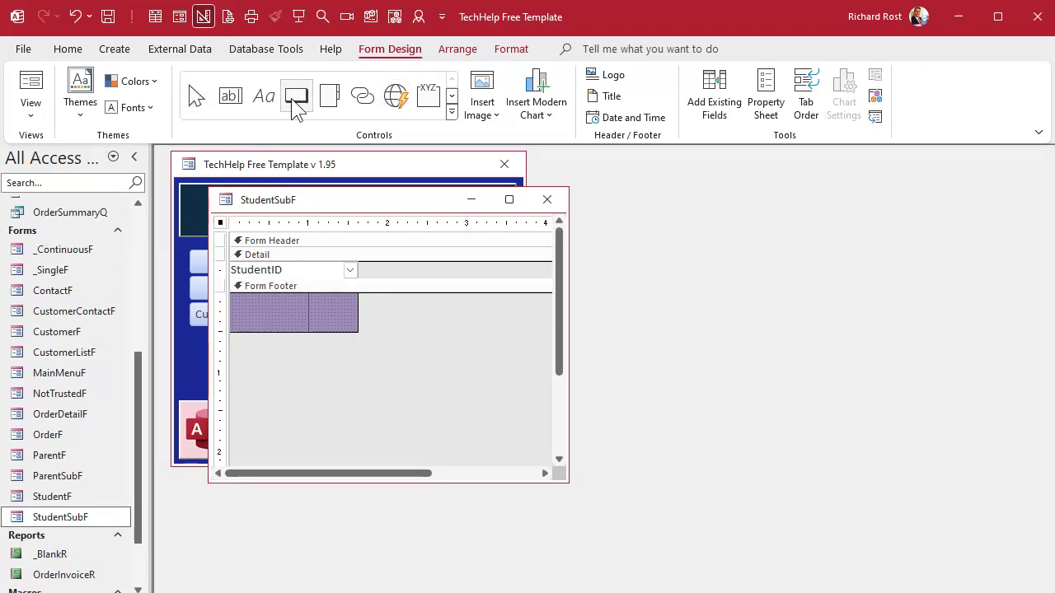
click(250, 301)
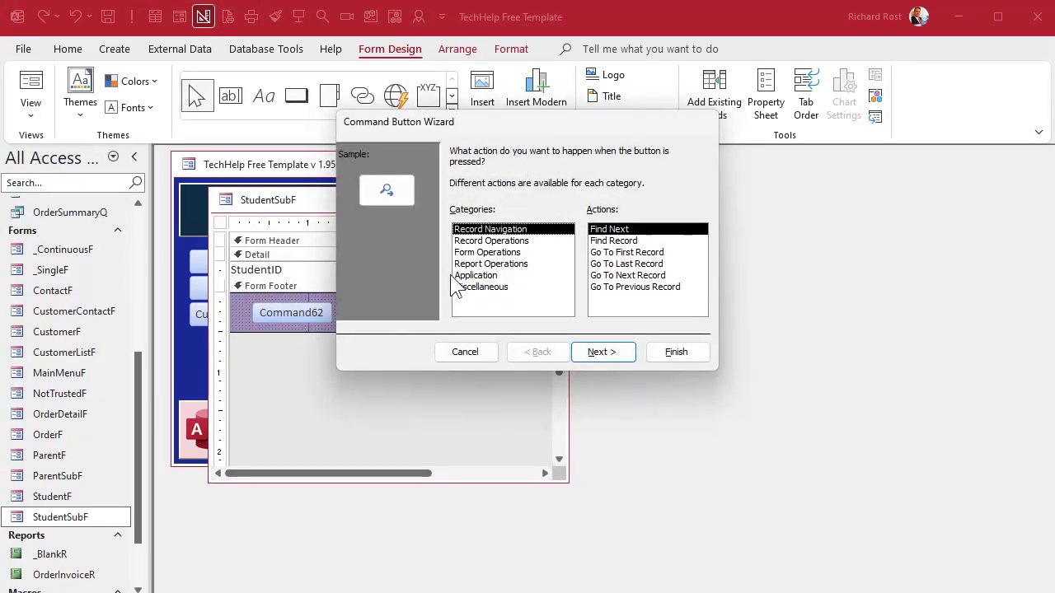
click(486, 252)
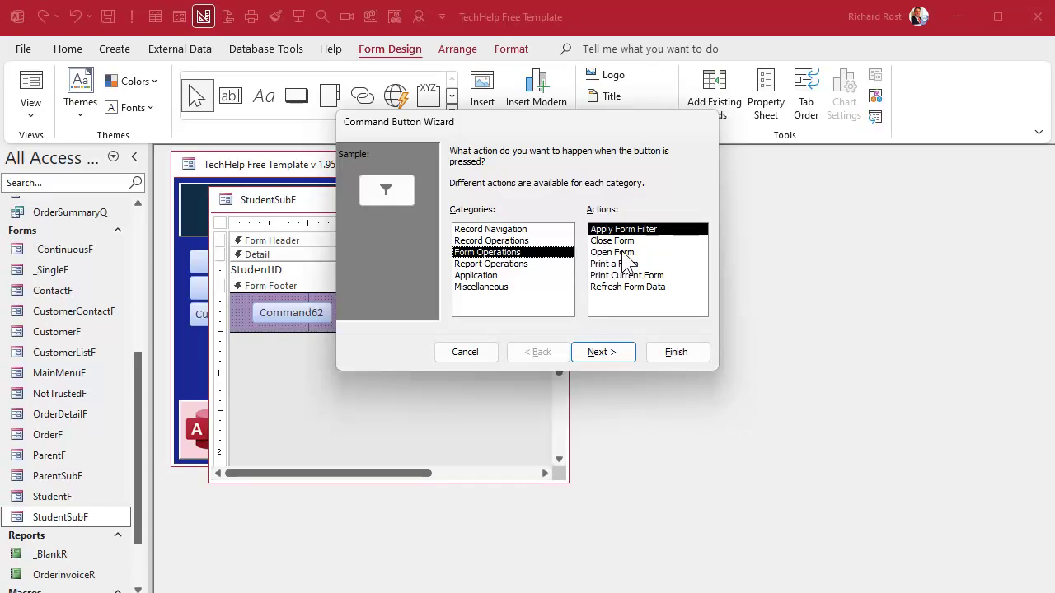
click(624, 253)
click(614, 352)
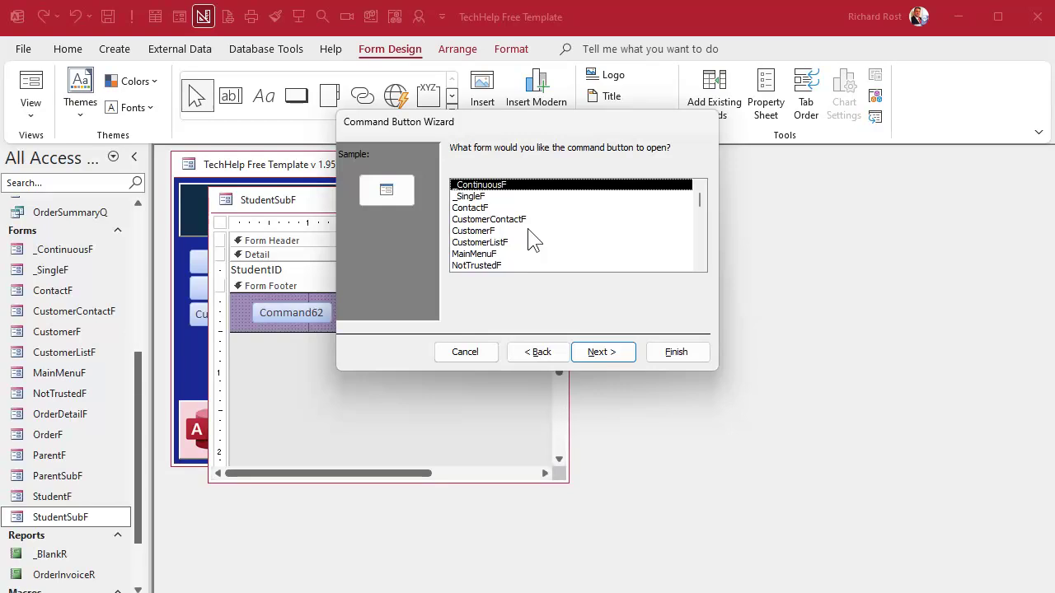
- Have the button open StudentF showing only matching data
scroll(532, 236, down, 2)
scroll(533, 237, down, 2)
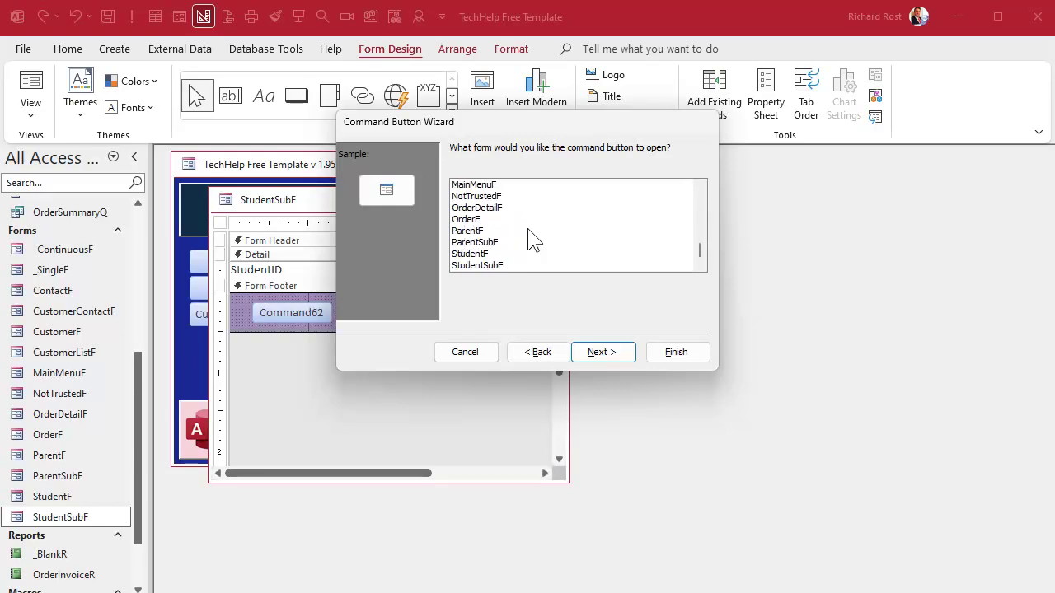
click(490, 256)
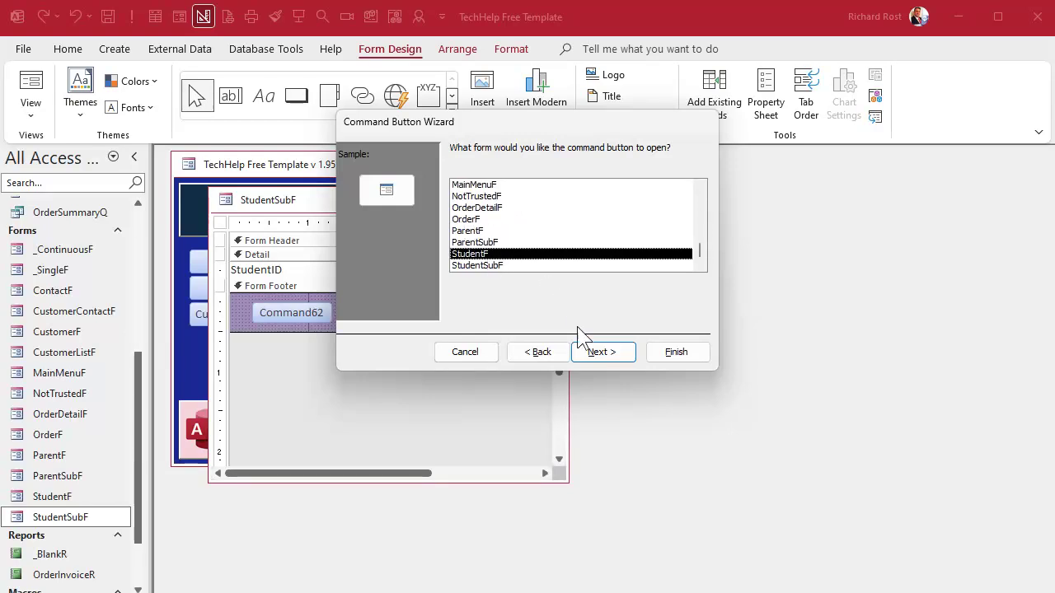
click(607, 359)
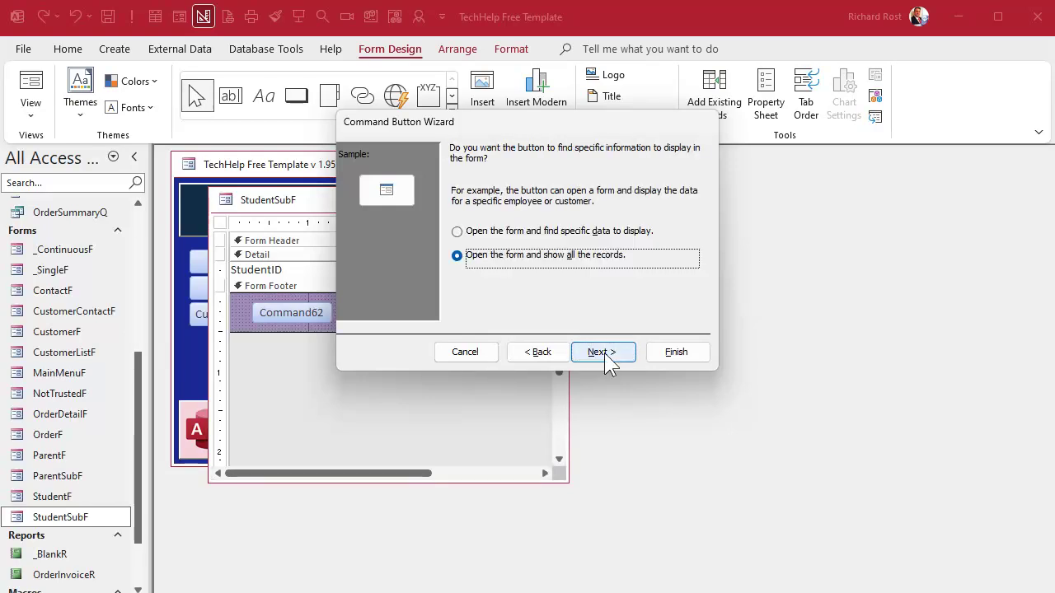
click(502, 234)
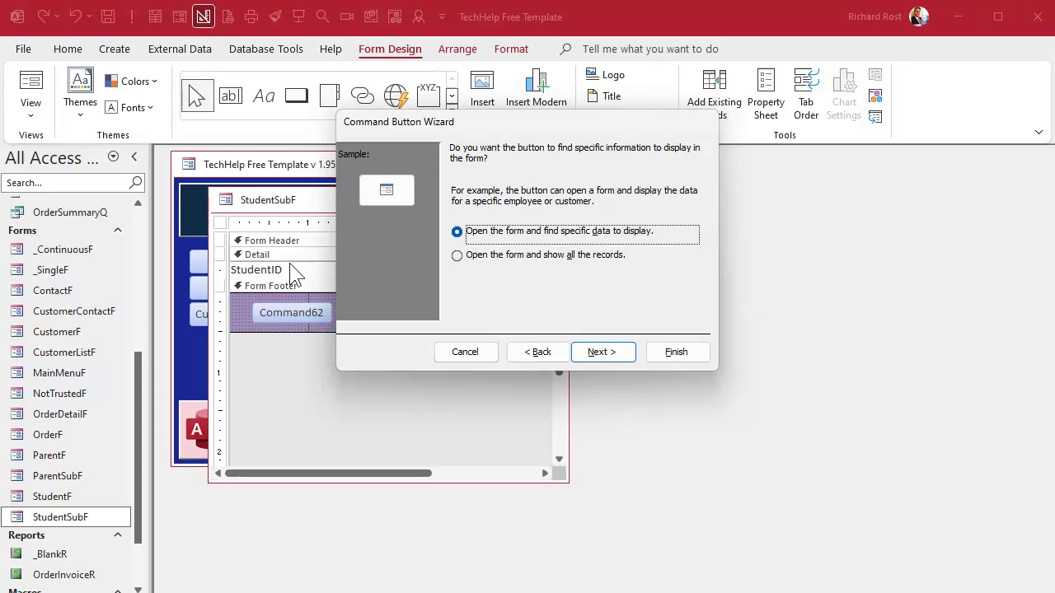
click(614, 353)
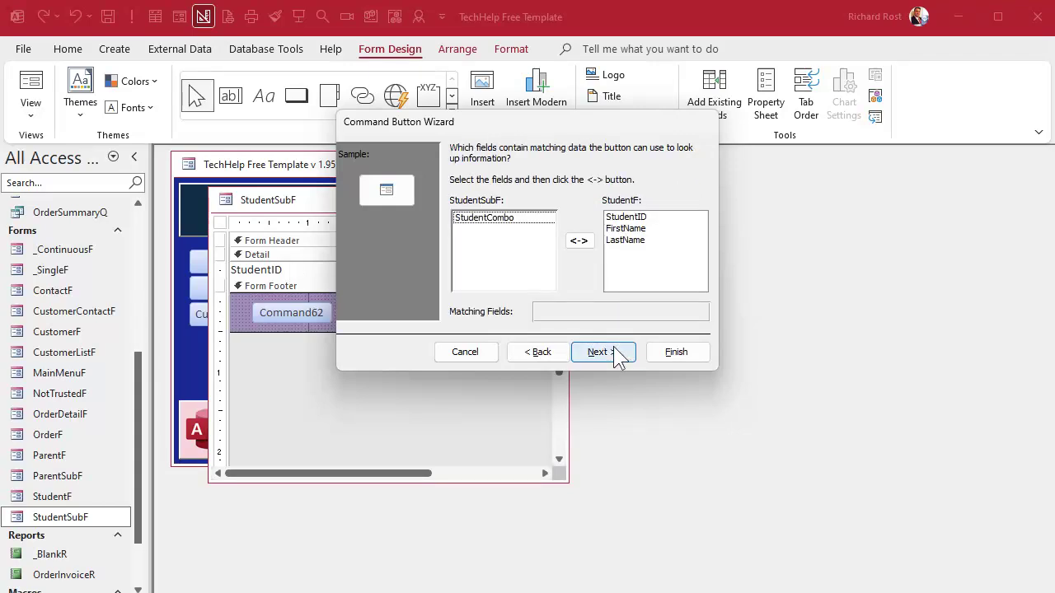
- Match the subform's StudentCombo field to StudentF's StudentID field
click(489, 219)
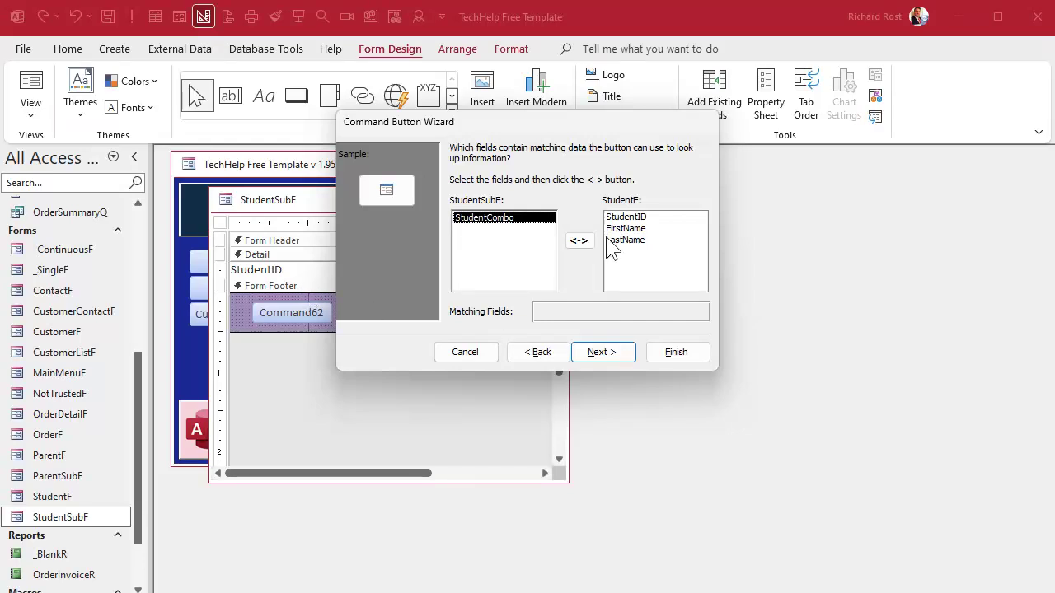
click(629, 221)
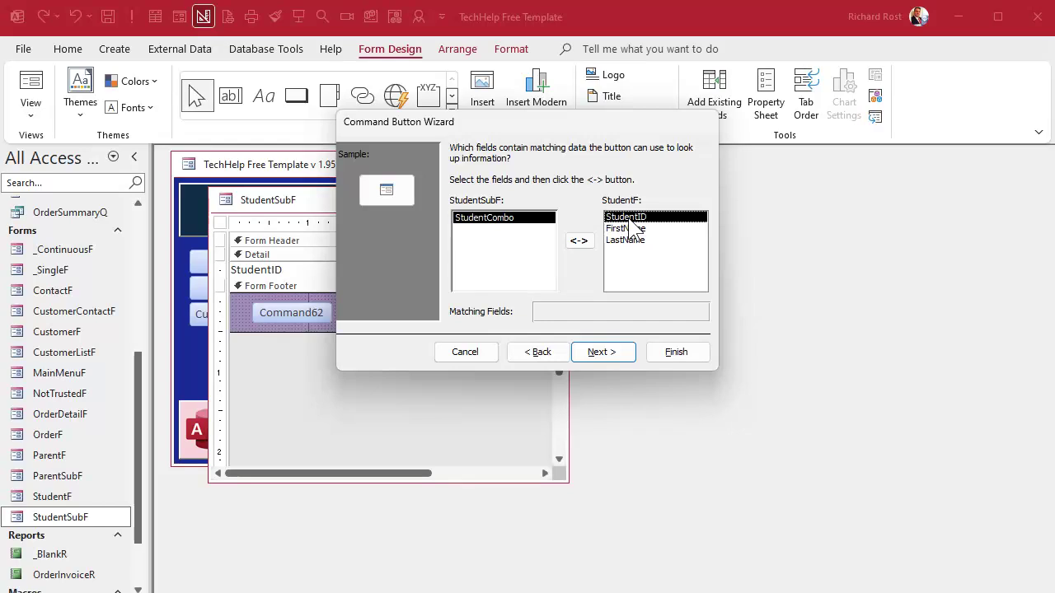
click(582, 244)
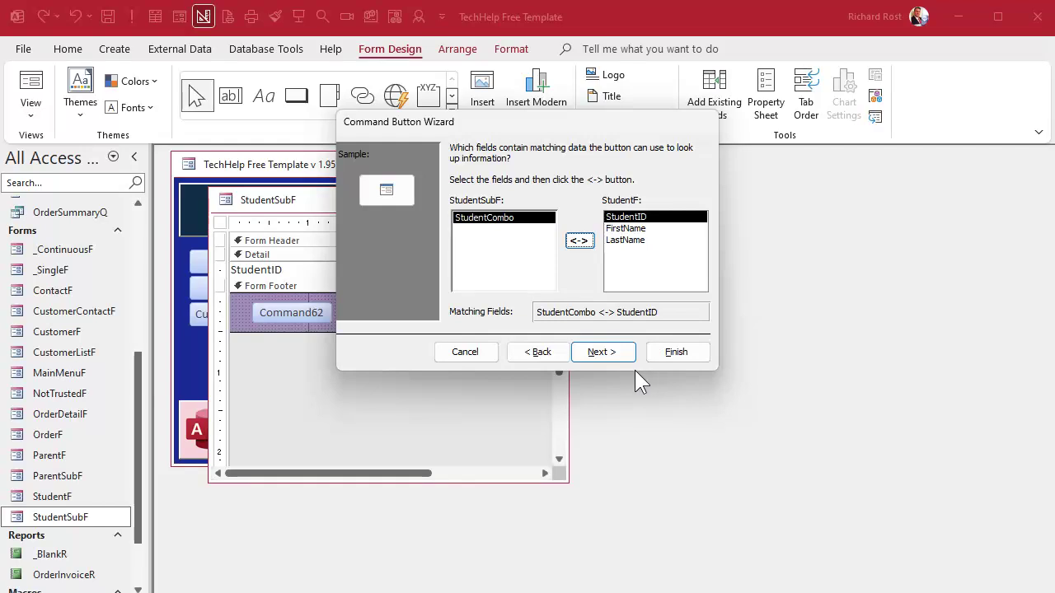
click(604, 360)
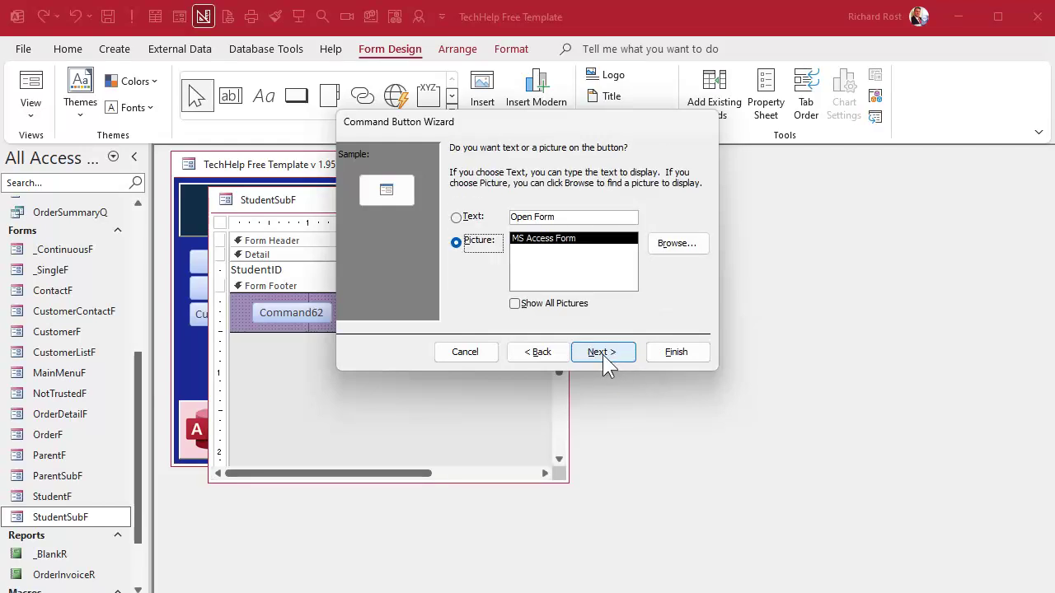
- Caption the button 'Open Student', name it OpenStudentBtn, and finish the wizard
click(455, 217)
double_click(568, 216)
text(Student)
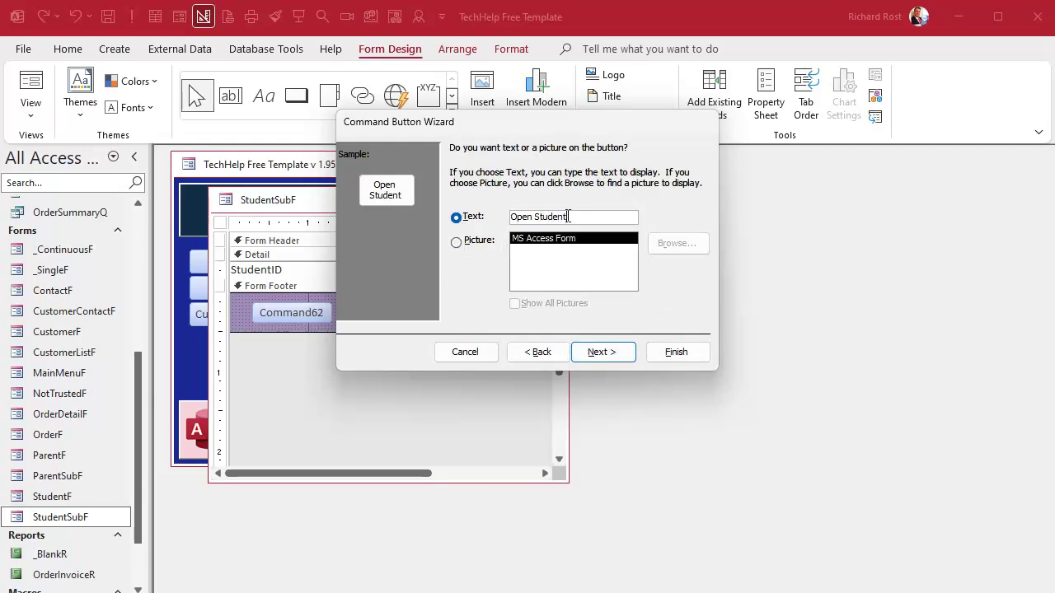
click(595, 354)
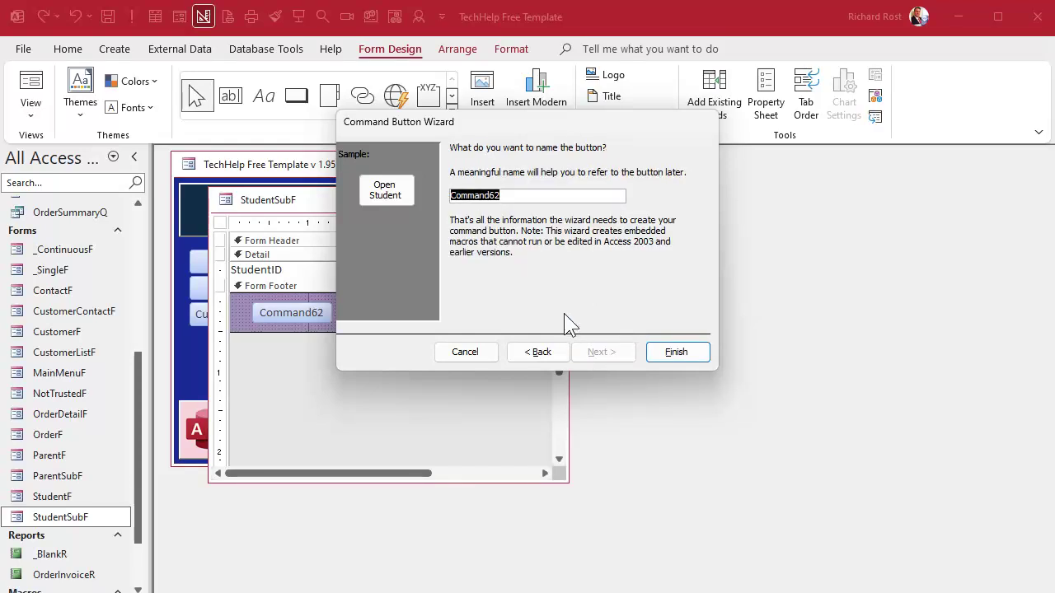
text(OpenStudentBtn)
click(671, 352)
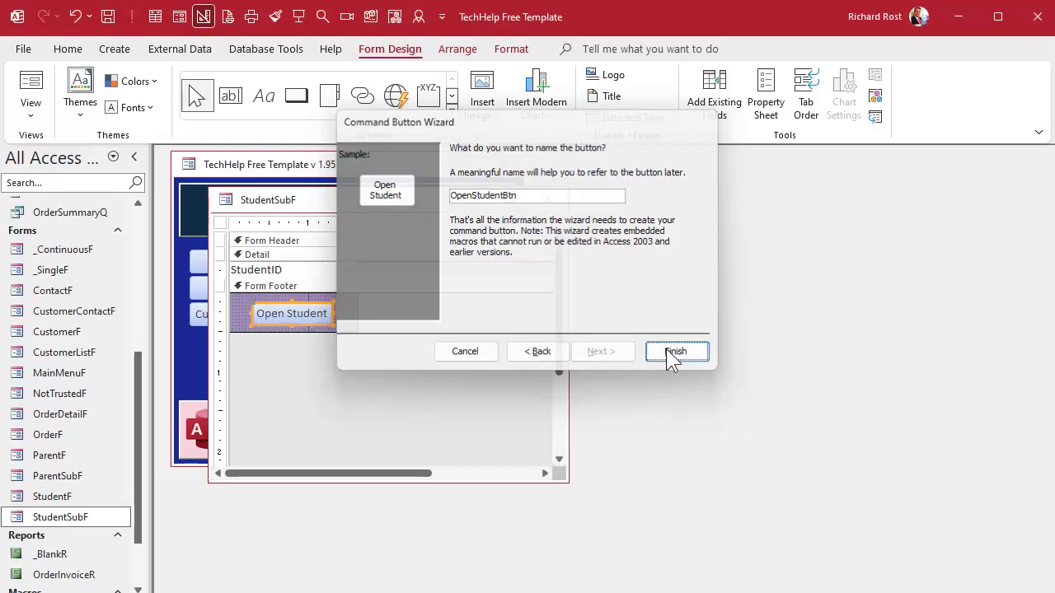
- Reposition and widen the Open Student button, then close the StudentSubF design
click(305, 312)
drag(303, 311, 338, 306)
click(325, 315)
click(359, 350)
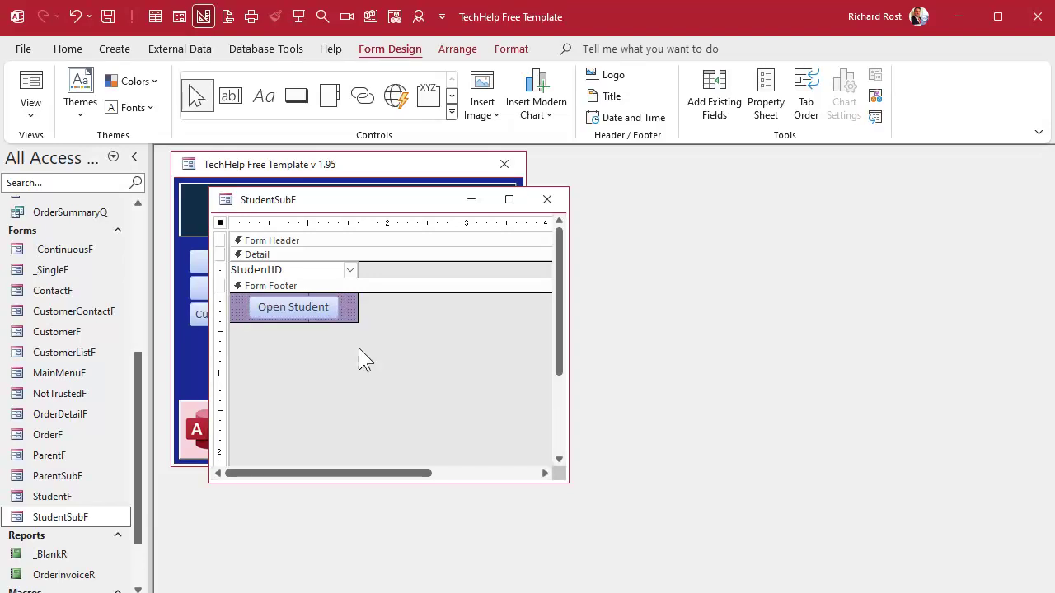
click(547, 200)
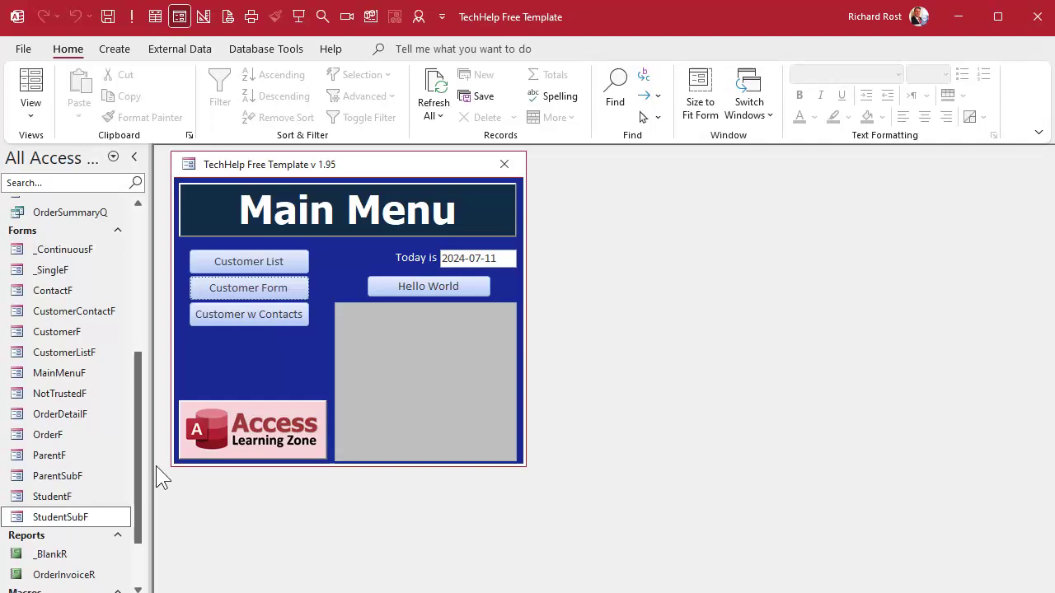
- In ParentF, open the second and then the first student's StudentF record via Open Student
double_click(61, 457)
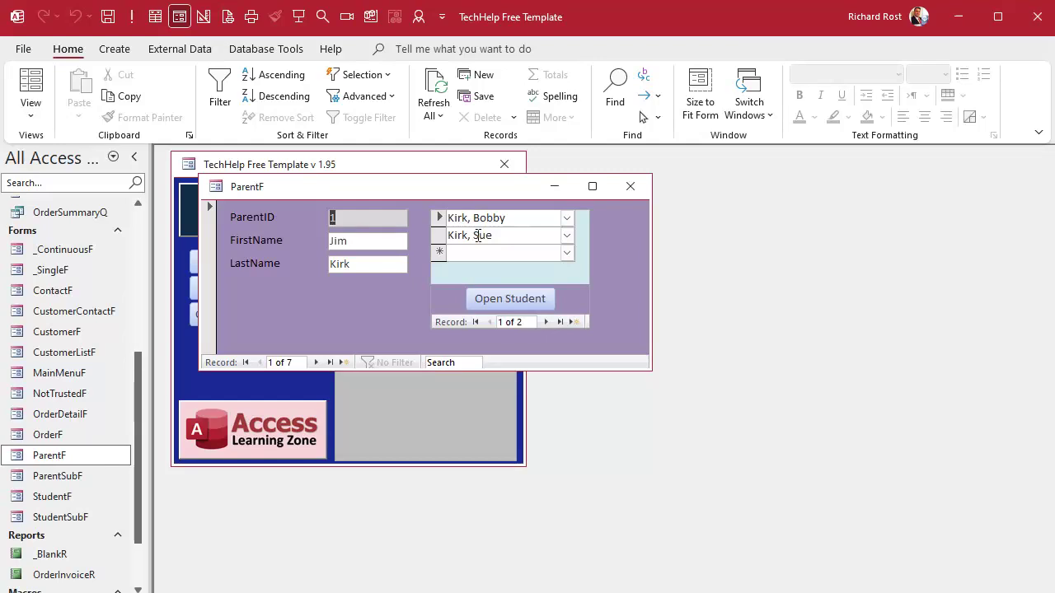
click(503, 236)
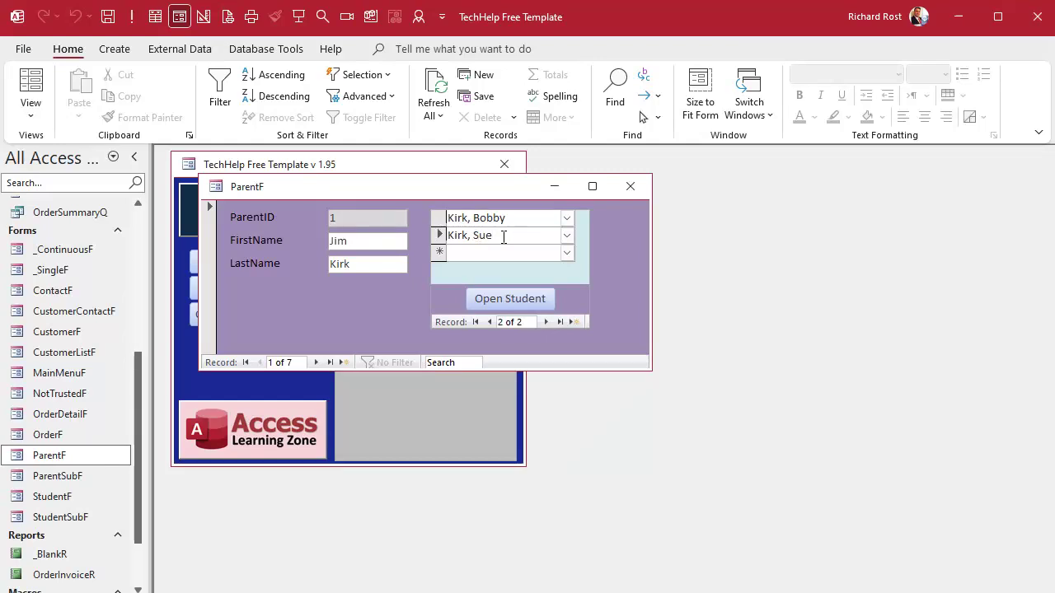
click(510, 299)
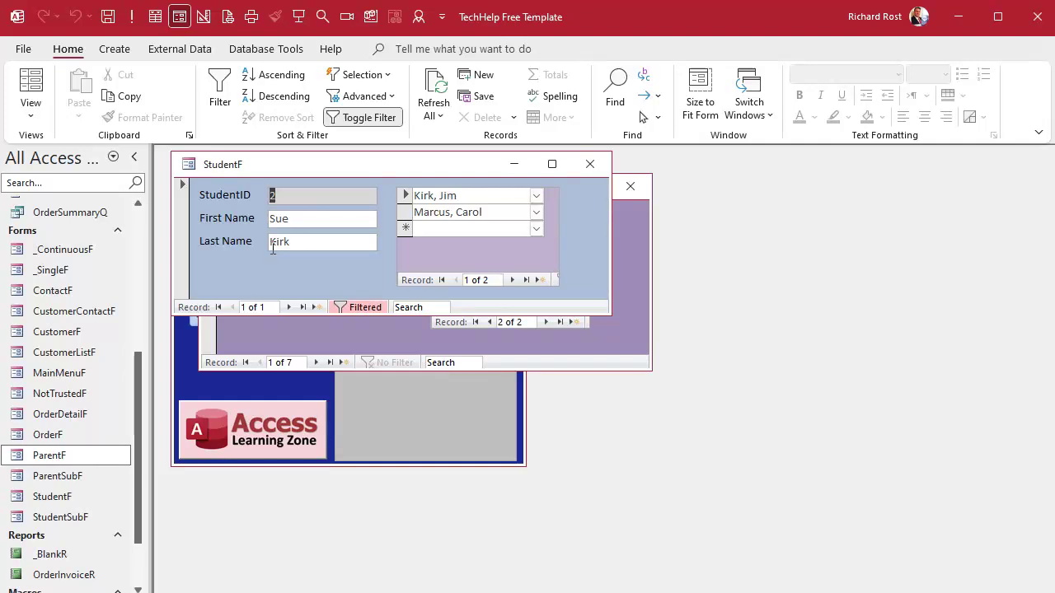
drag(346, 170, 478, 378)
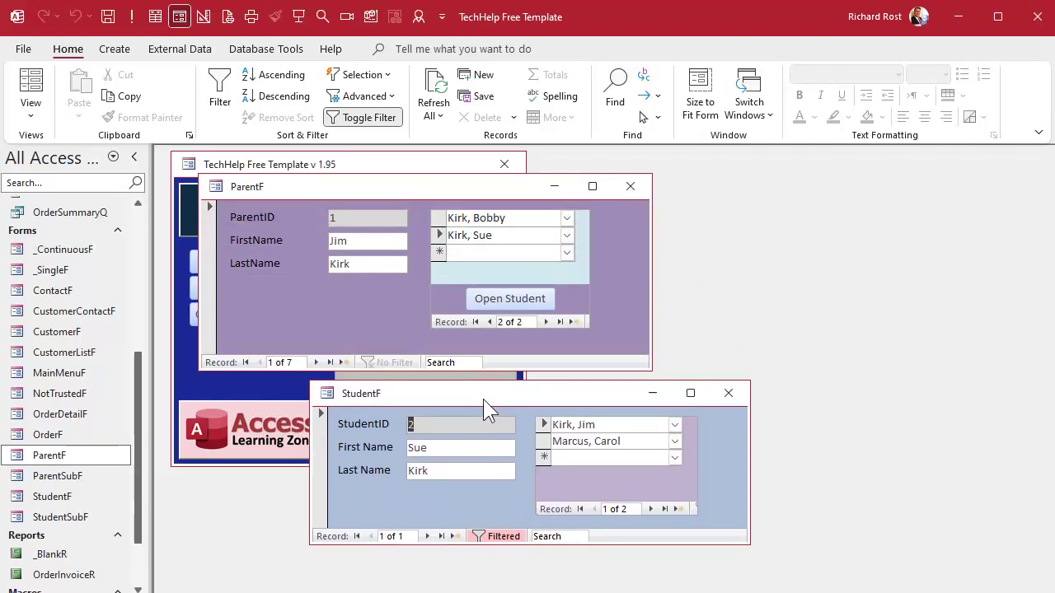
drag(483, 399, 479, 397)
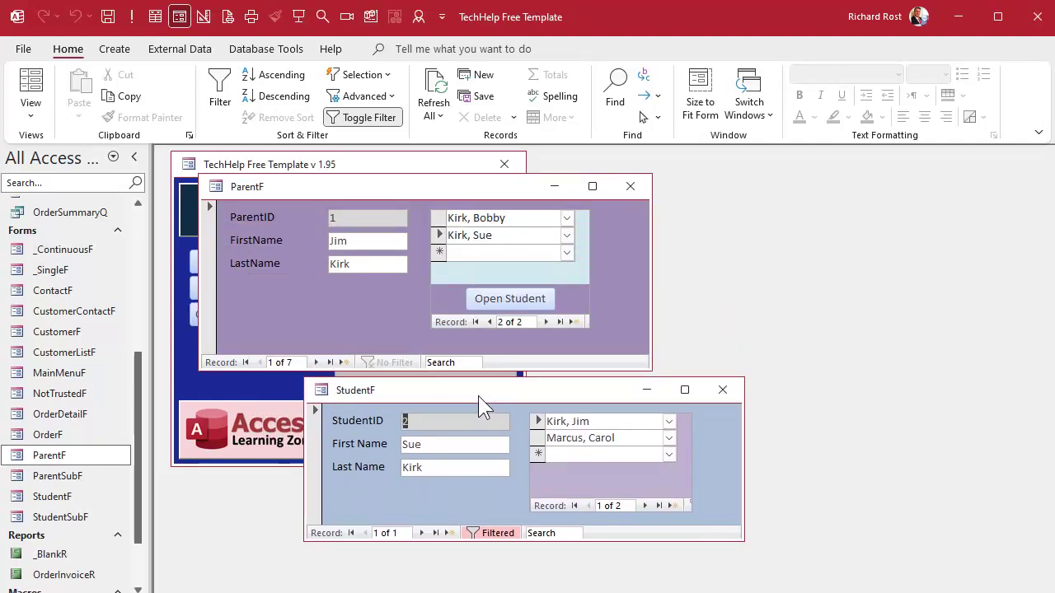
click(499, 219)
click(509, 299)
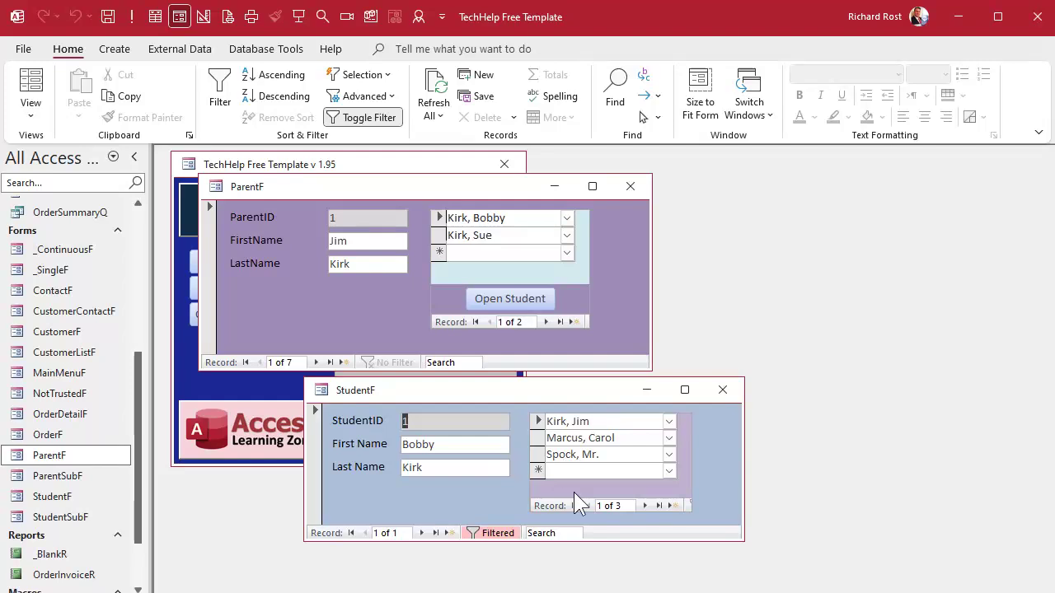
click(723, 390)
- Close ParentF, open ParentSubF in Design View, and enlarge its form footer
click(630, 186)
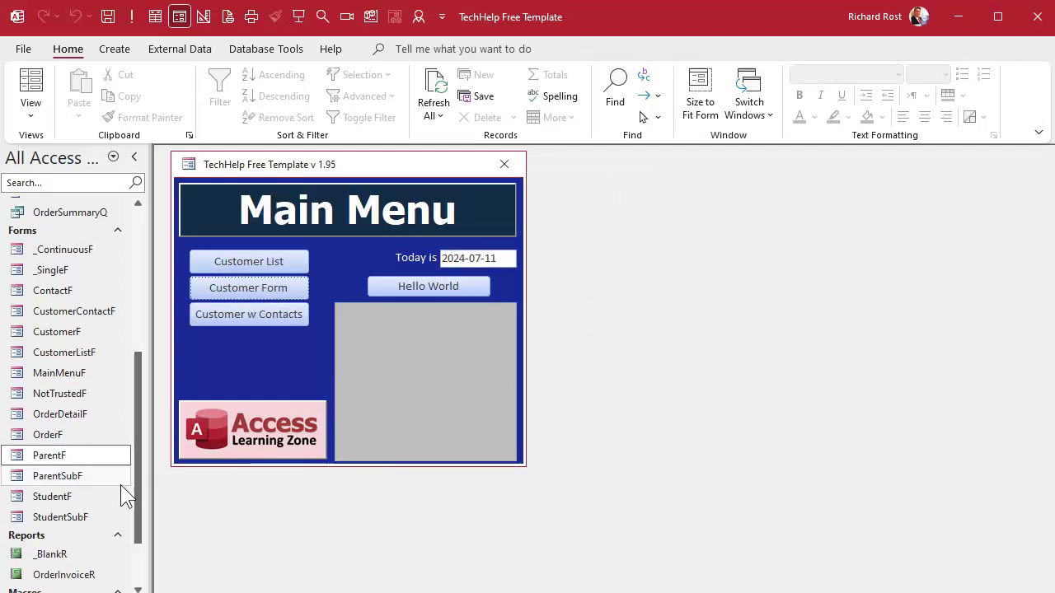
right_click(75, 474)
click(152, 528)
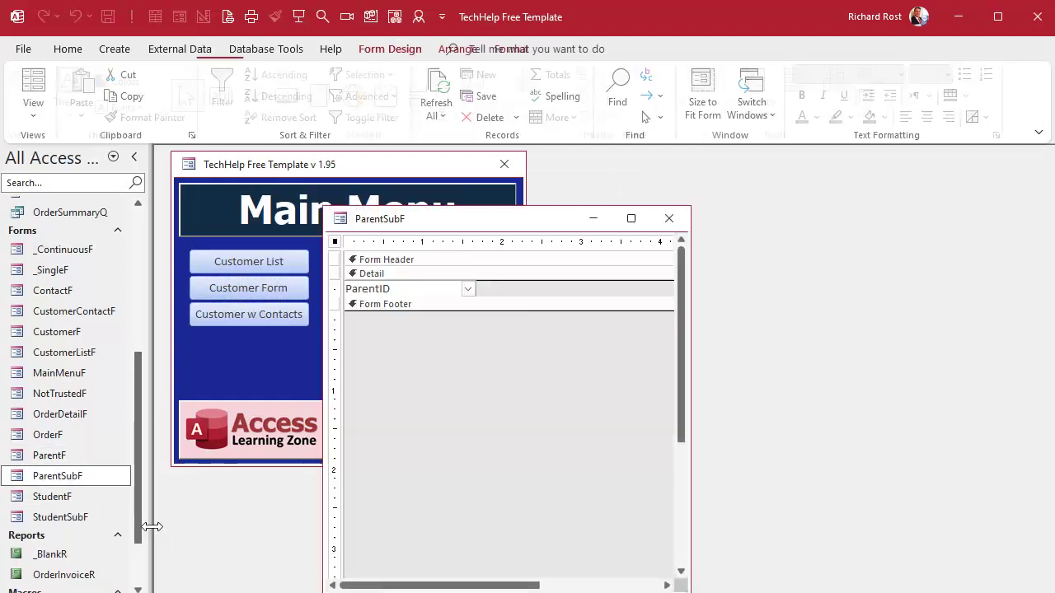
drag(437, 221, 364, 179)
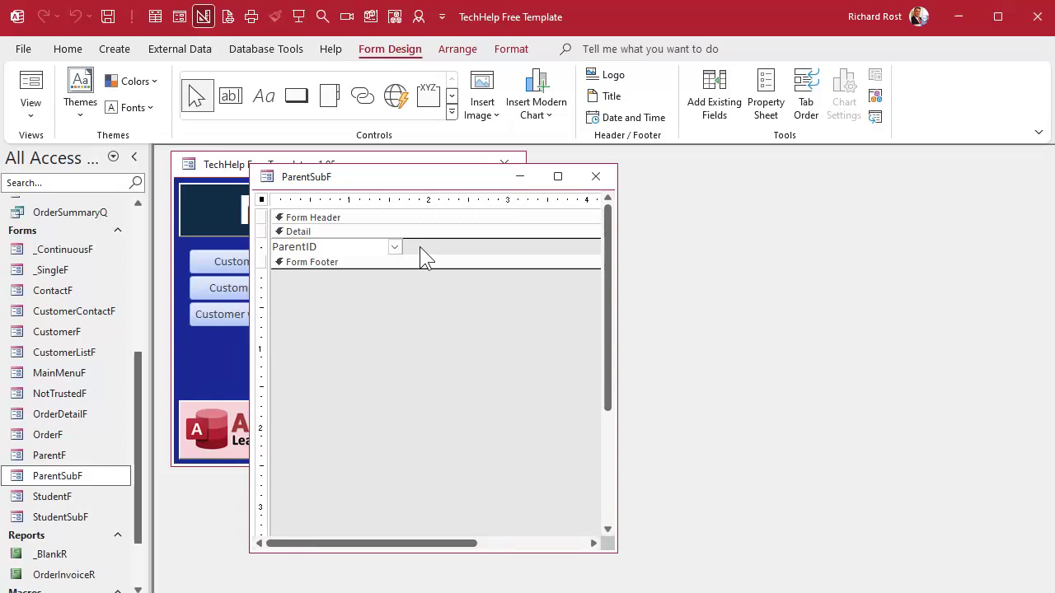
drag(335, 269, 338, 317)
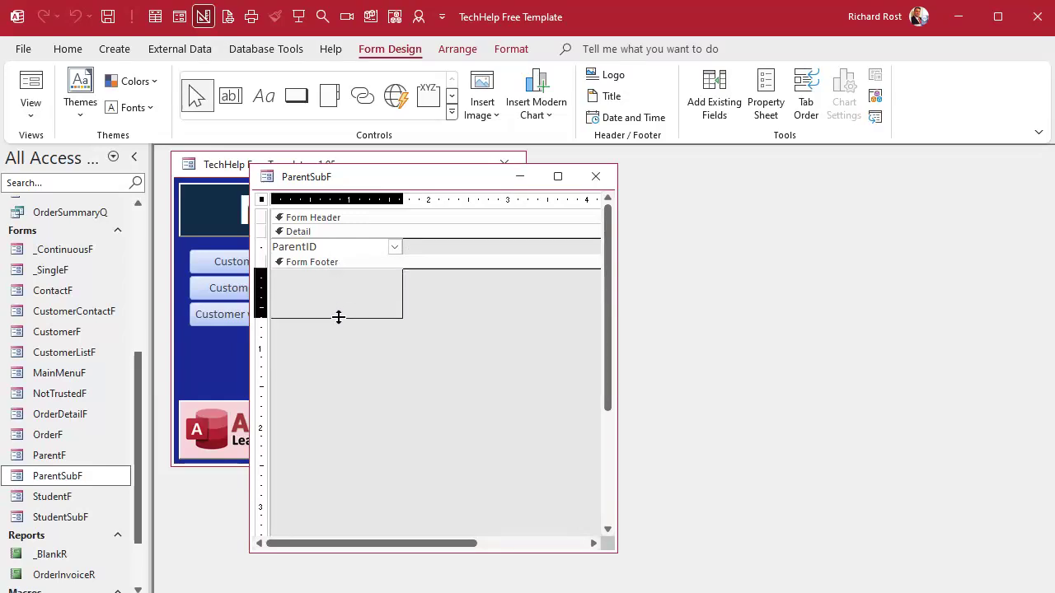
- Place a command button in the ParentSubF footer with the Open Form action
click(297, 96)
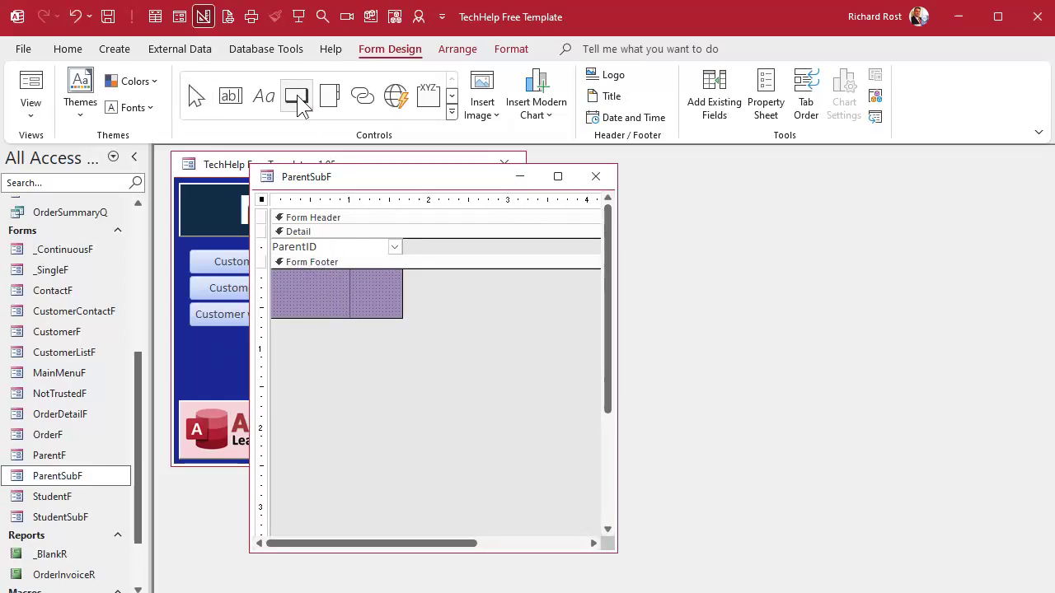
click(290, 284)
click(487, 252)
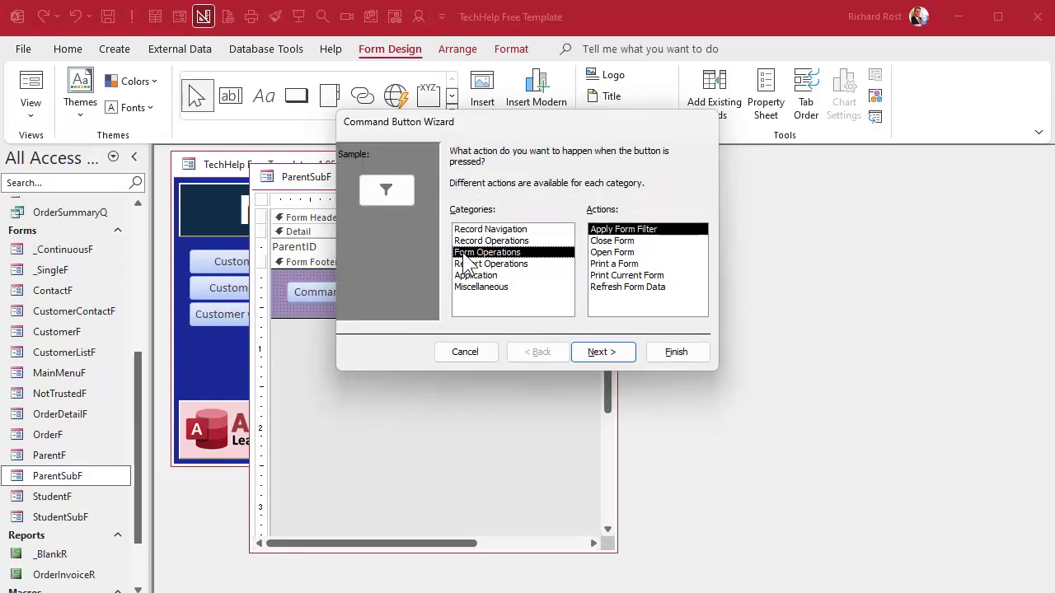
click(597, 254)
click(615, 353)
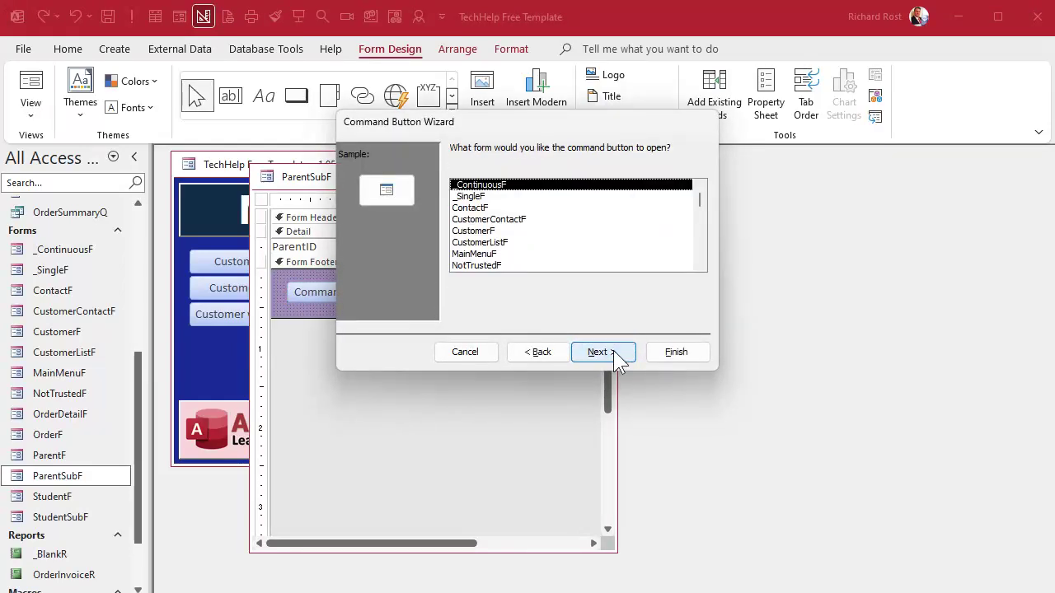
- Have the button open ParentF showing only matching data
scroll(554, 239, down, 2)
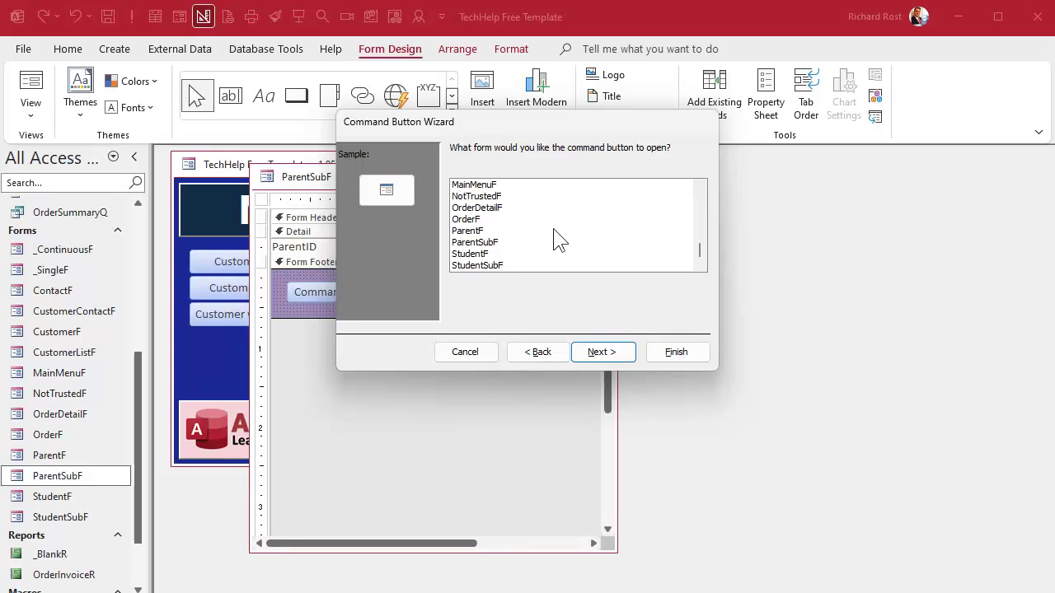
click(506, 232)
click(603, 353)
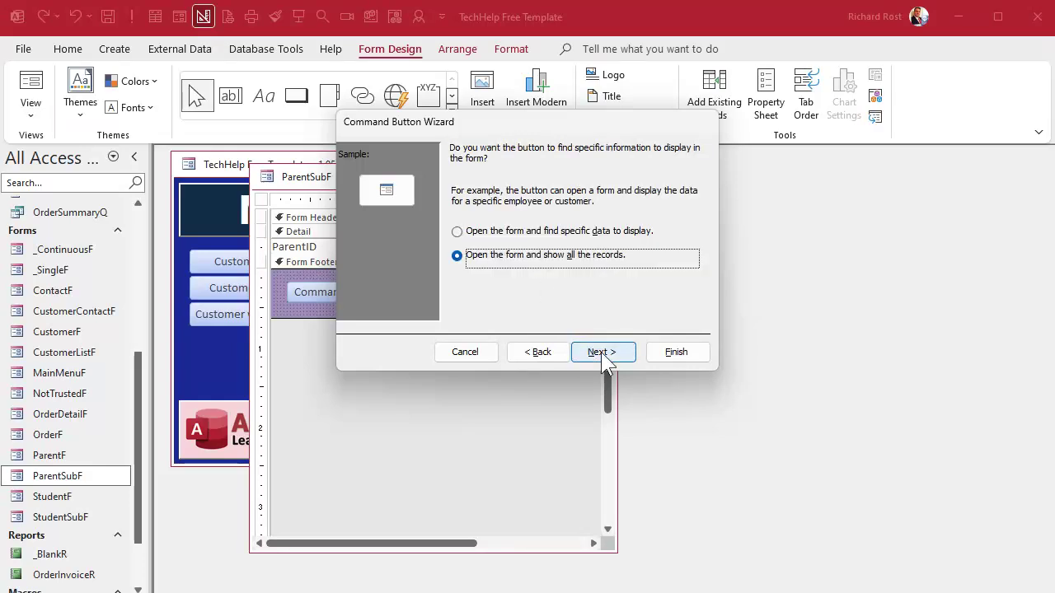
click(552, 235)
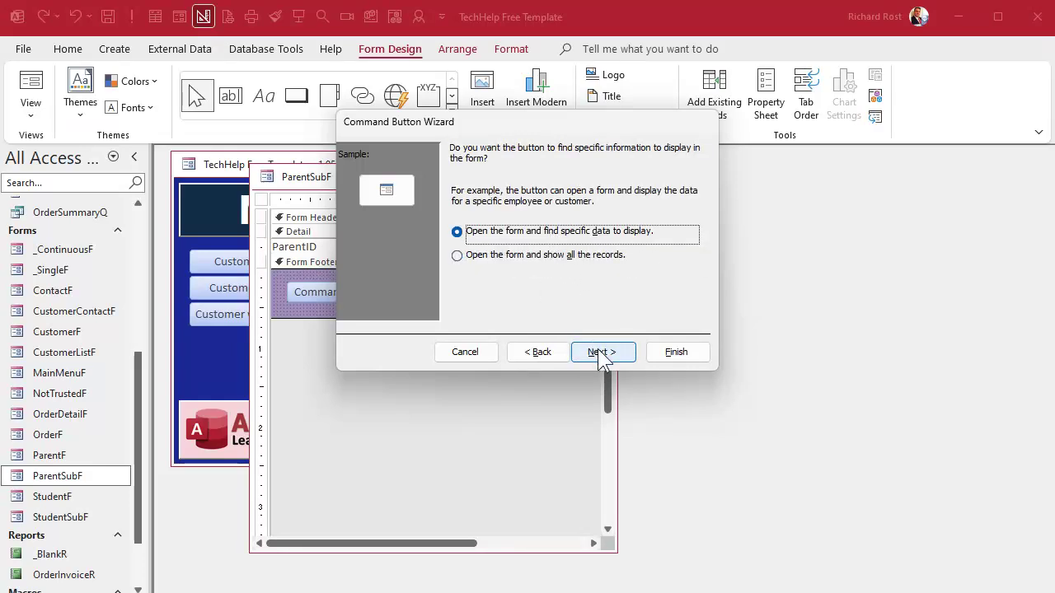
click(601, 354)
- Match the subform's ParentCombo field to ParentF's ParentID field
click(508, 218)
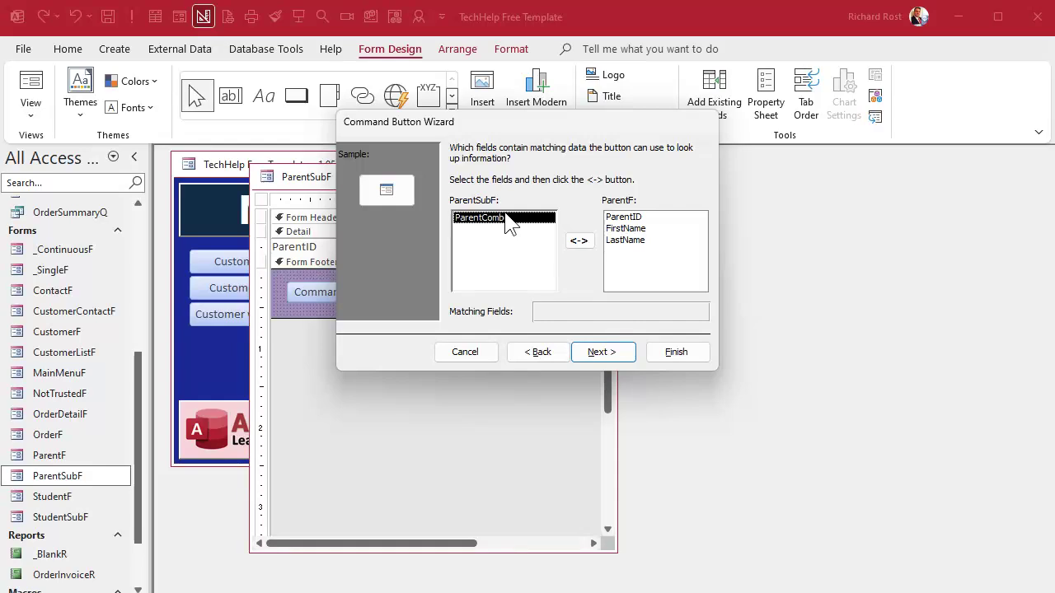
click(651, 218)
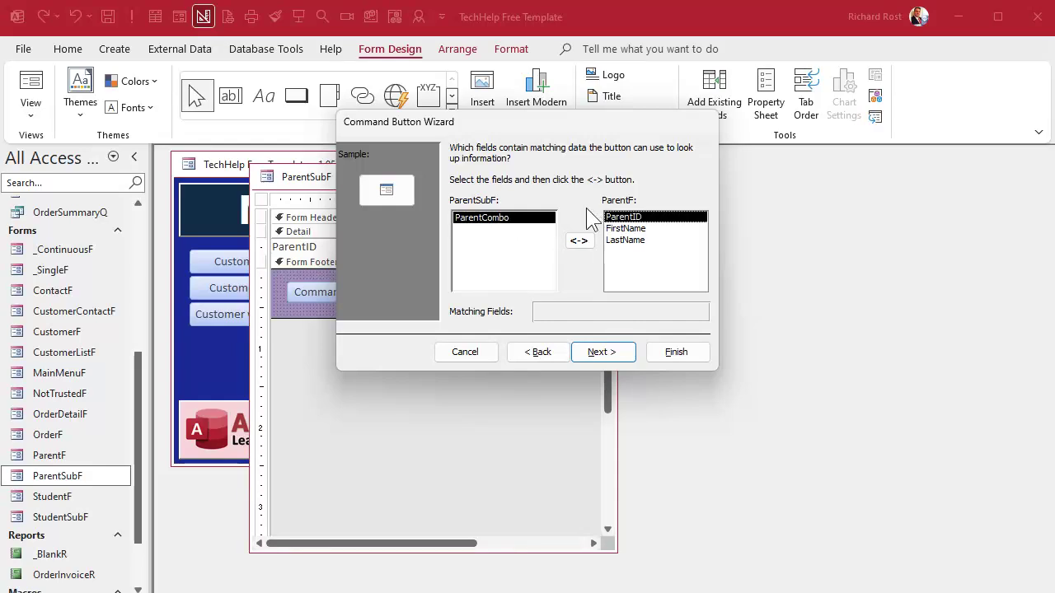
click(579, 242)
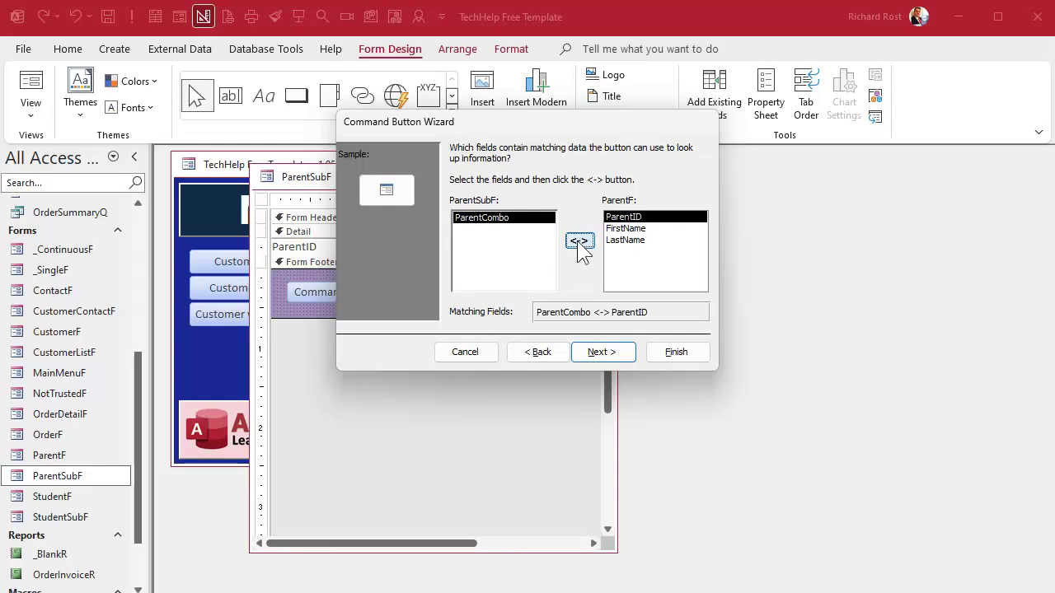
click(602, 352)
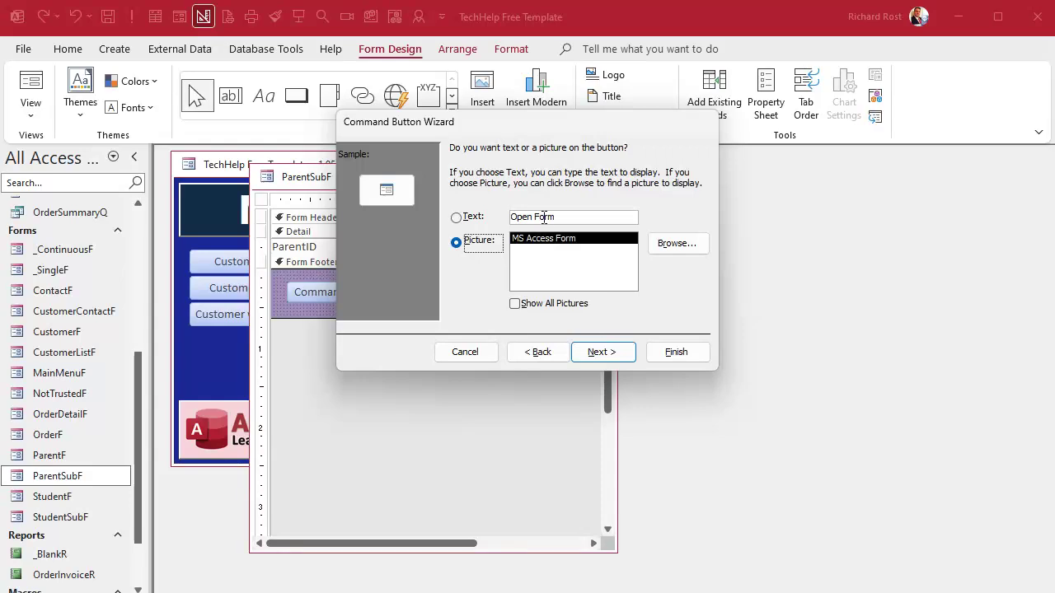
- Caption the button 'Open Parent', name it OpenParentBtn, and finish the wizard
double_click(546, 217)
text(Parent)
click(602, 353)
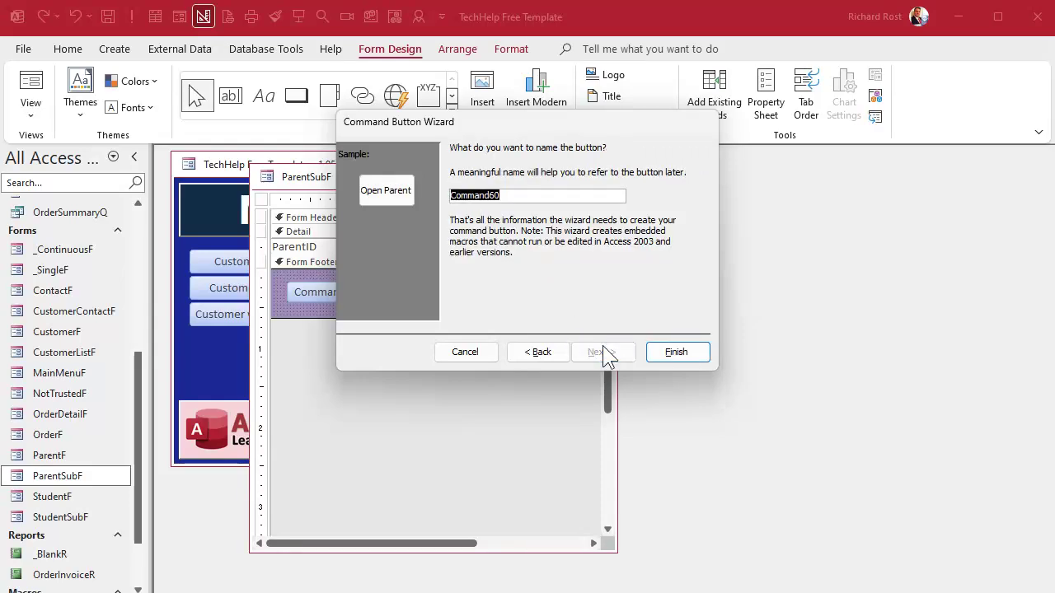
text(OpenParent)
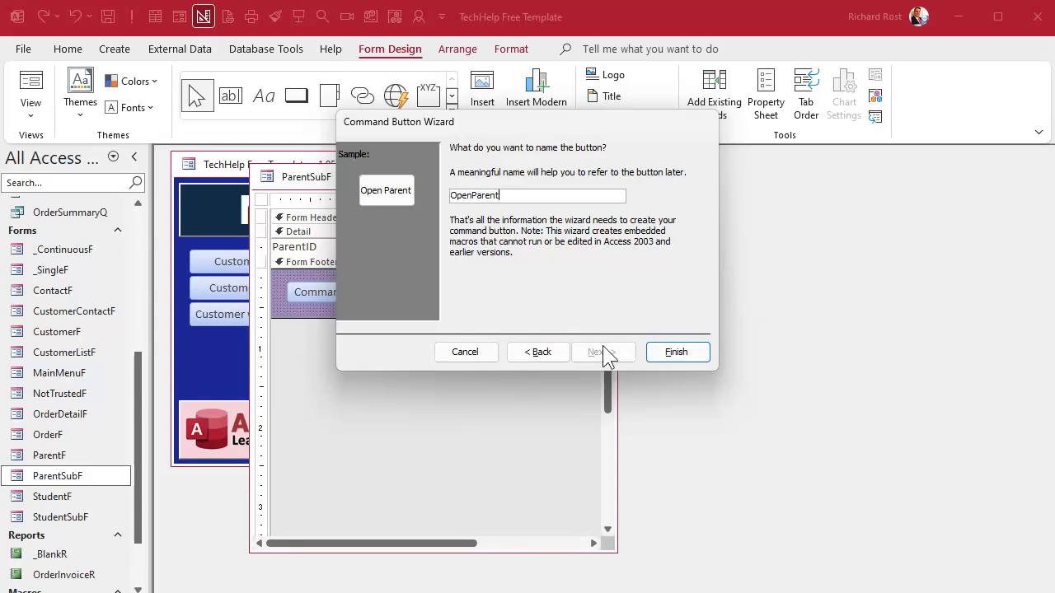
text(Btn)
click(676, 352)
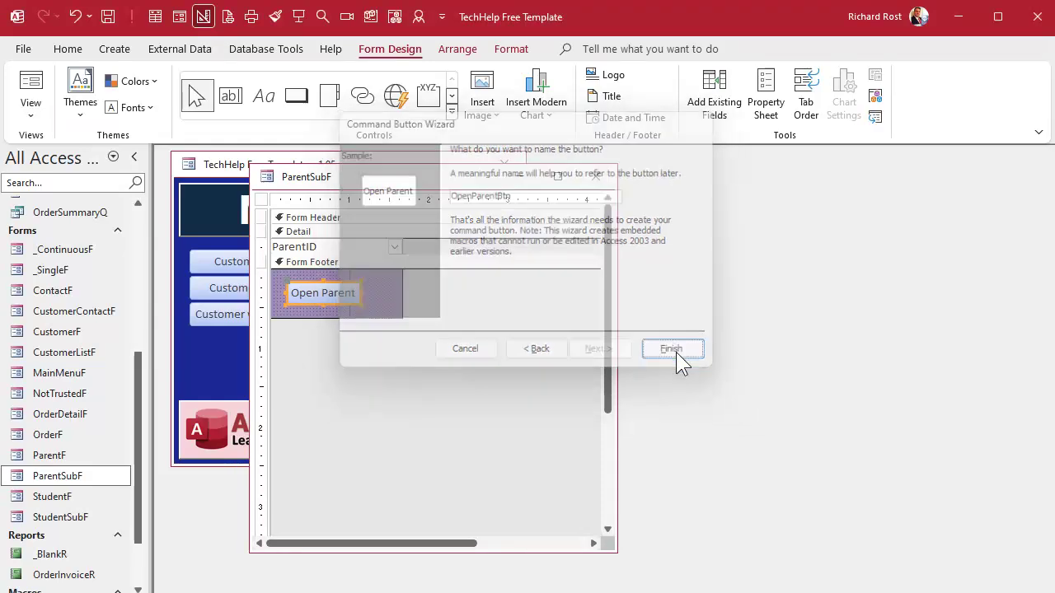
- Widen the Open Parent button and shorten the footer to fit it
click(347, 292)
click(356, 282)
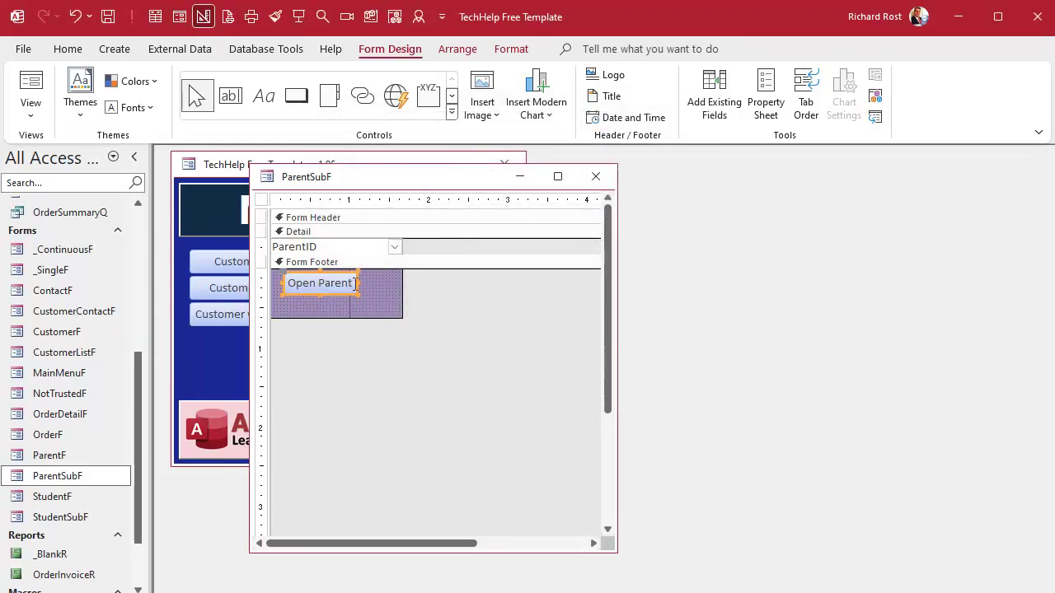
drag(356, 282, 384, 284)
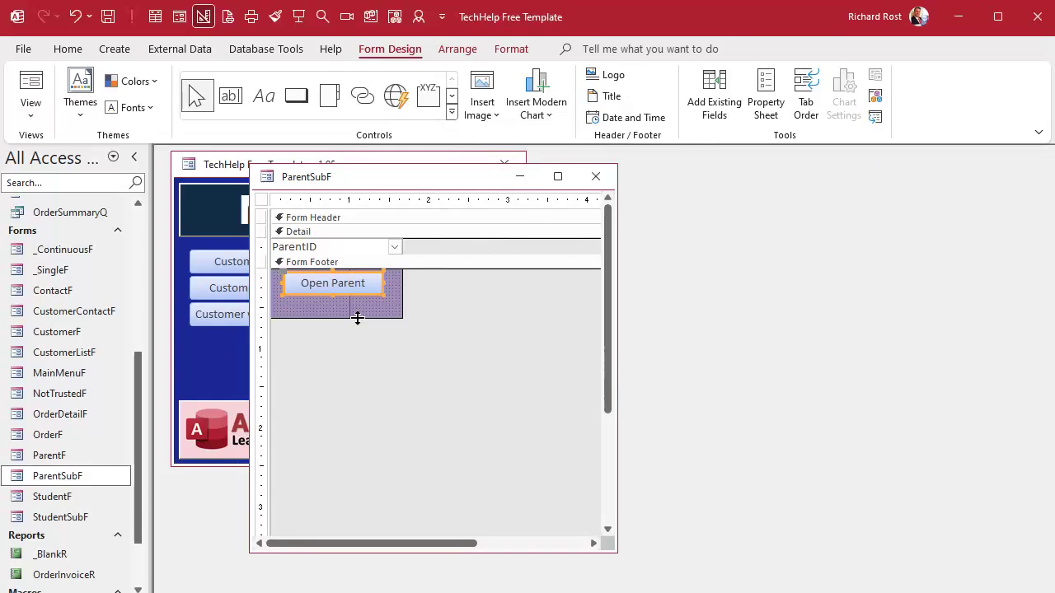
drag(357, 318, 358, 302)
click(356, 333)
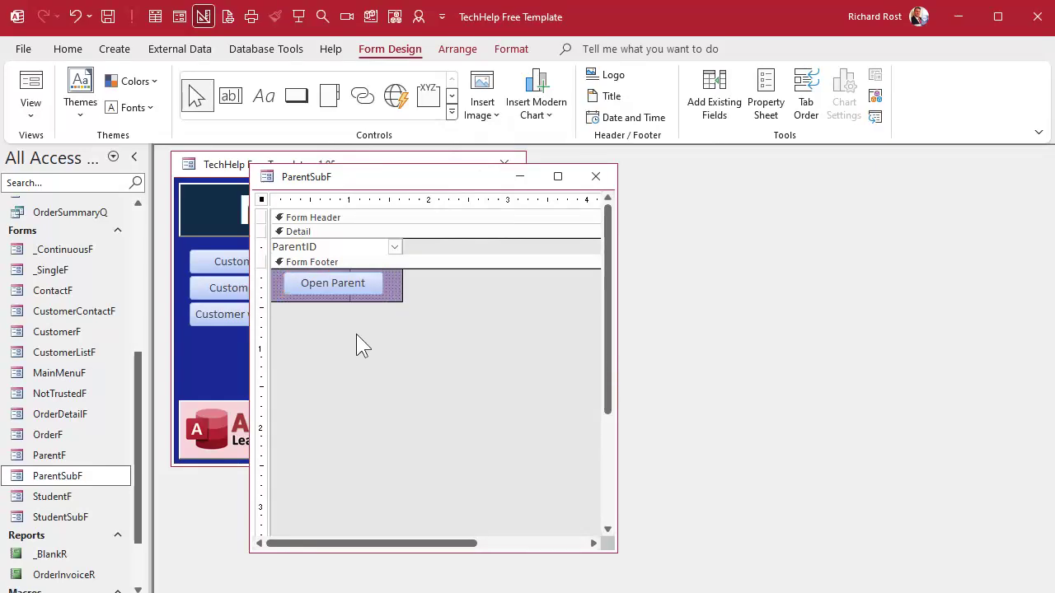
click(595, 177)
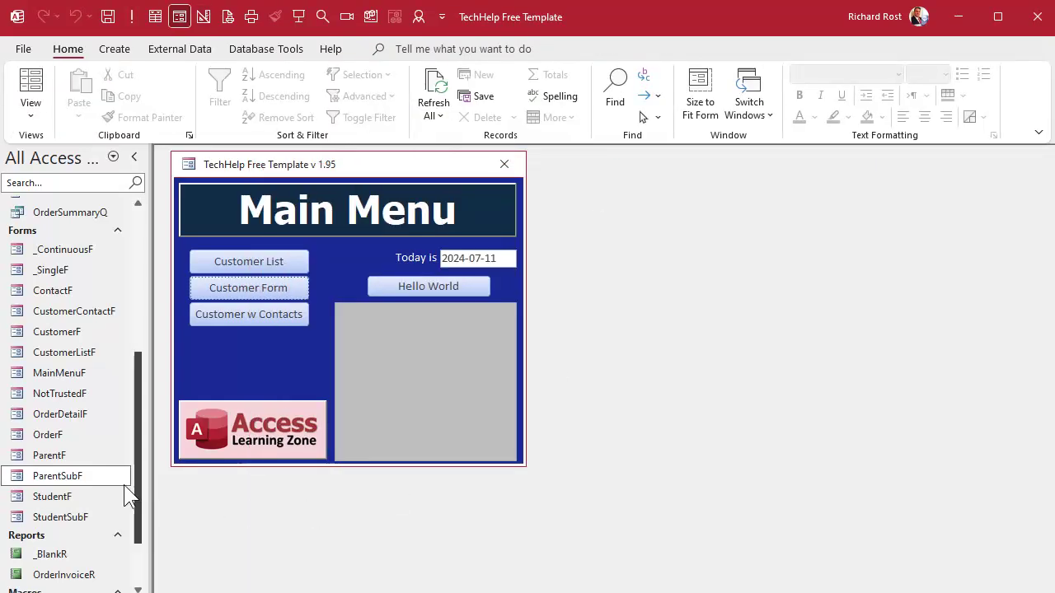
double_click(74, 459)
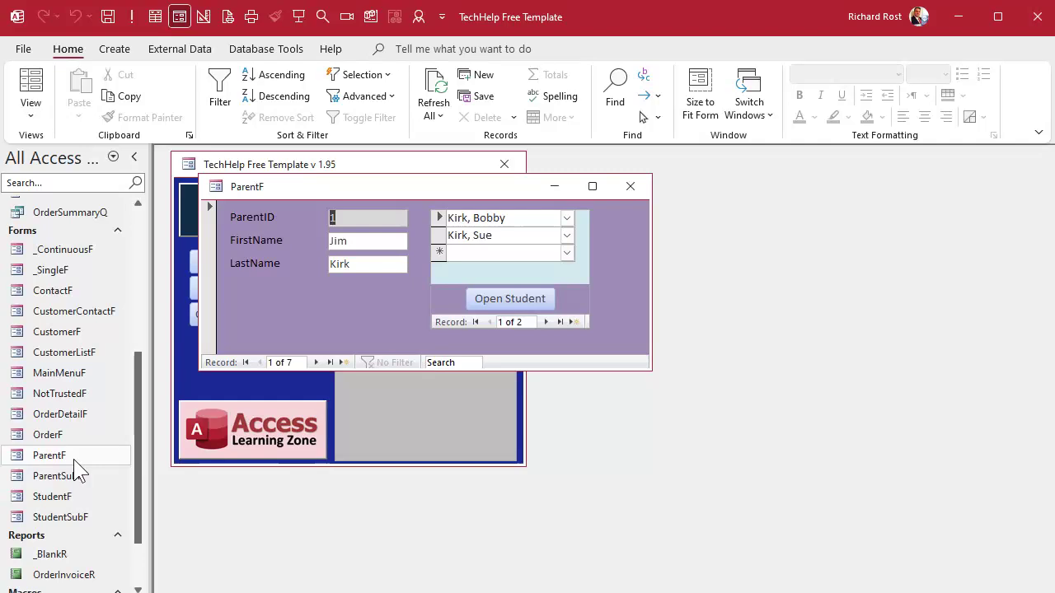
click(499, 235)
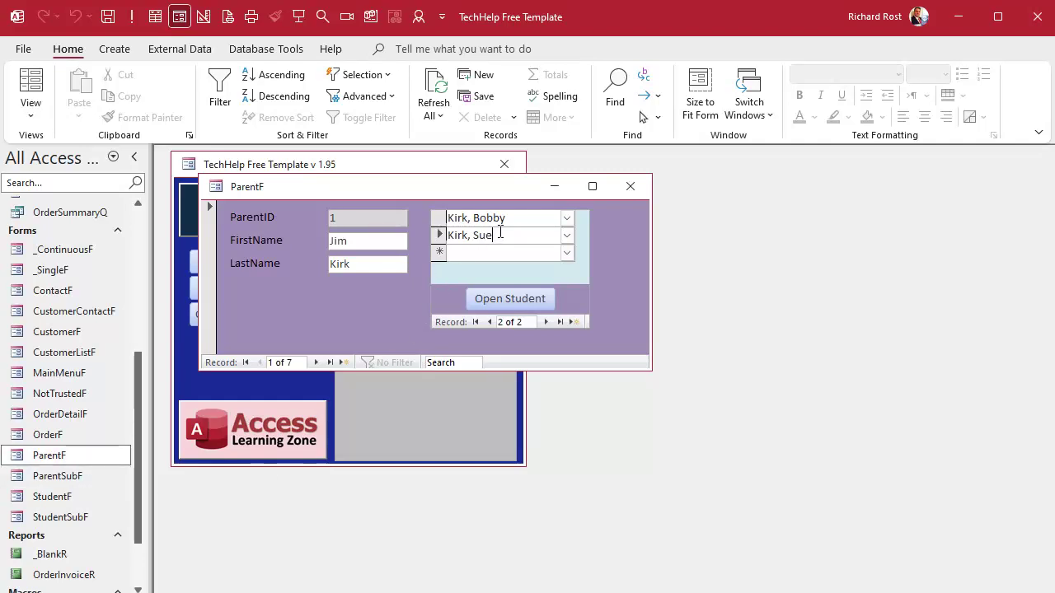
click(519, 290)
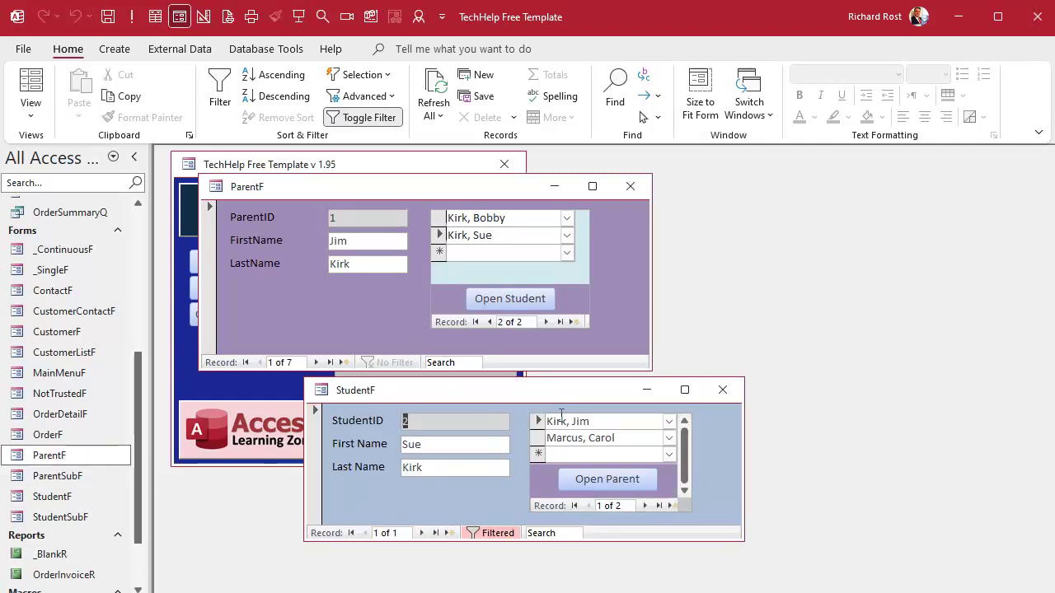
click(629, 437)
click(635, 471)
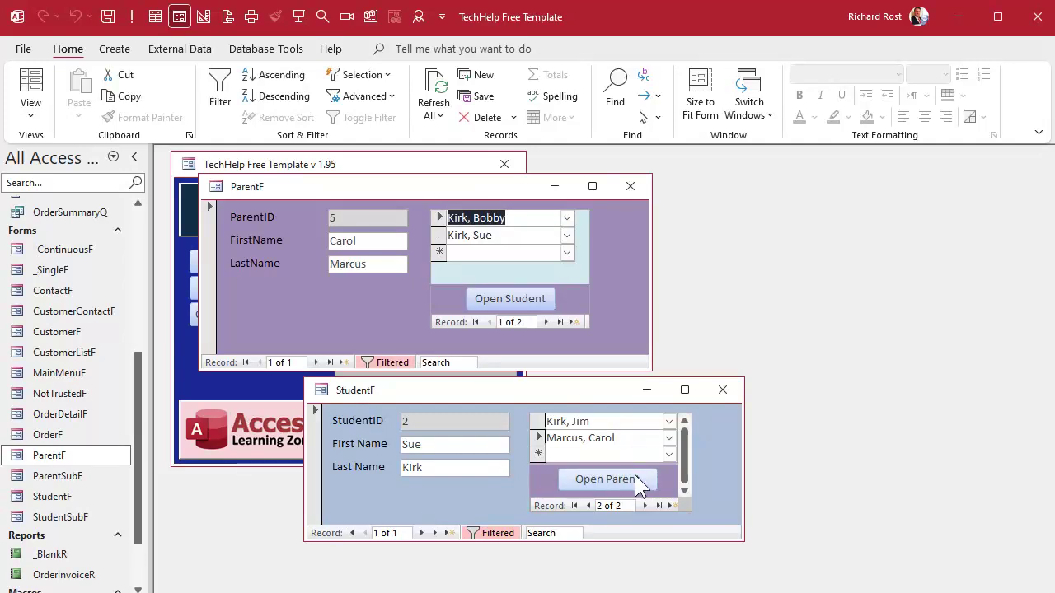
- Jump on to Bobby Kirk's student record, Mr. Spock's parent record, then Peter Spock's record
click(523, 219)
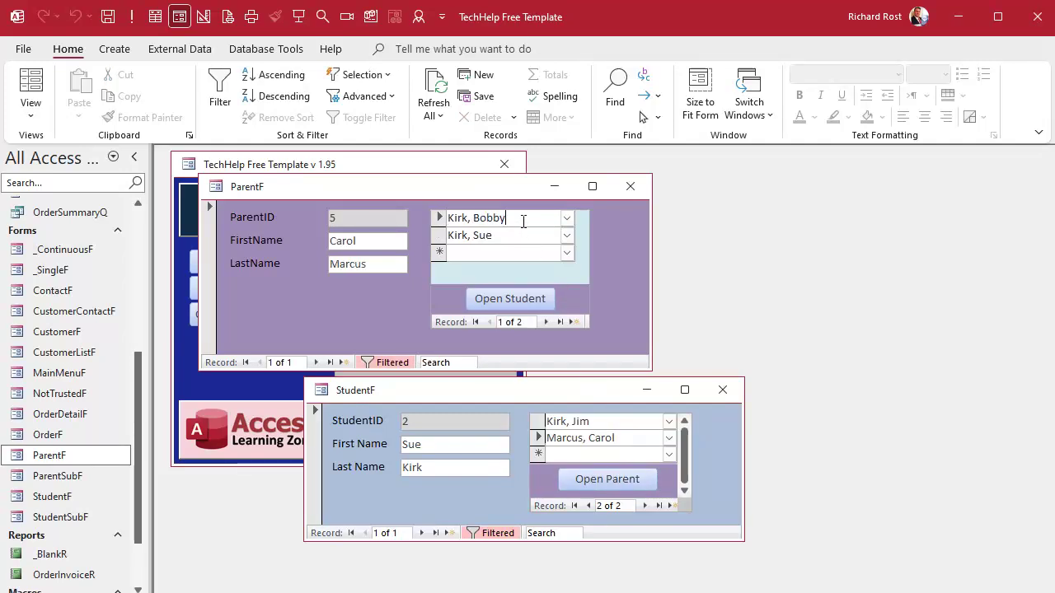
click(517, 304)
click(624, 455)
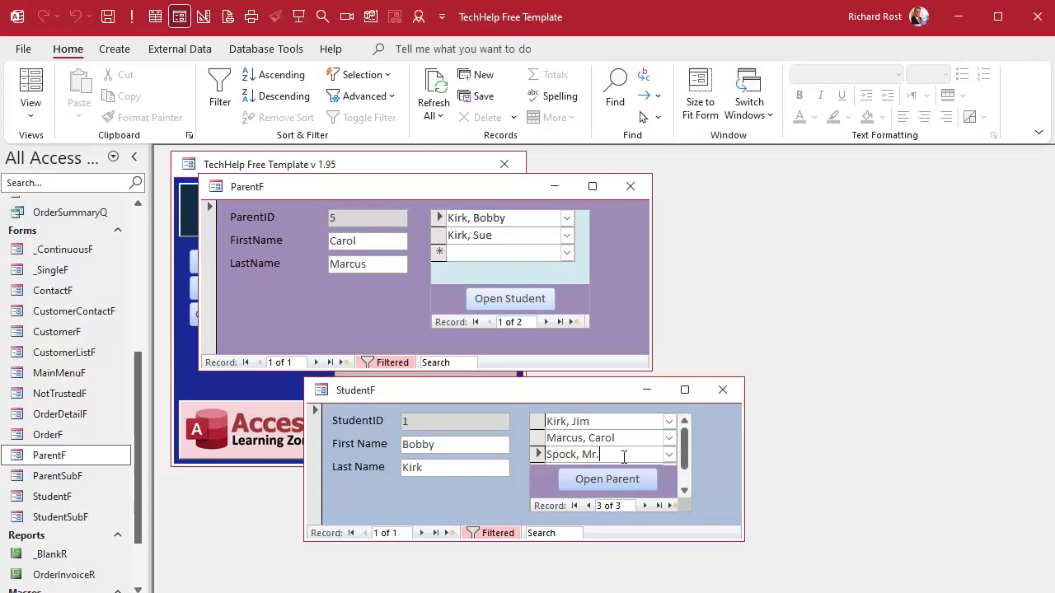
click(608, 478)
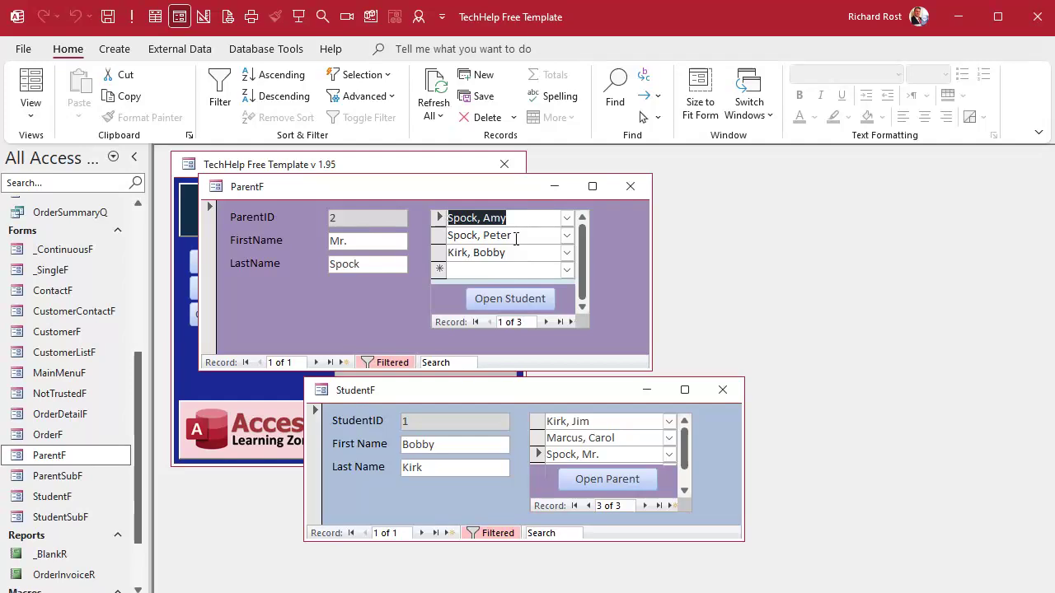
click(516, 238)
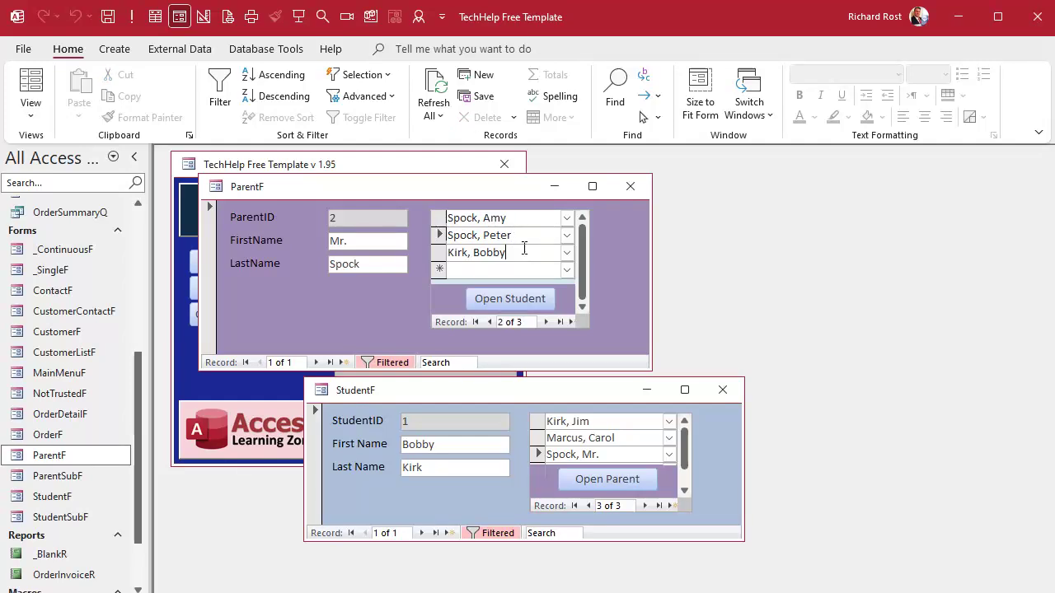
click(523, 249)
click(519, 235)
click(519, 295)
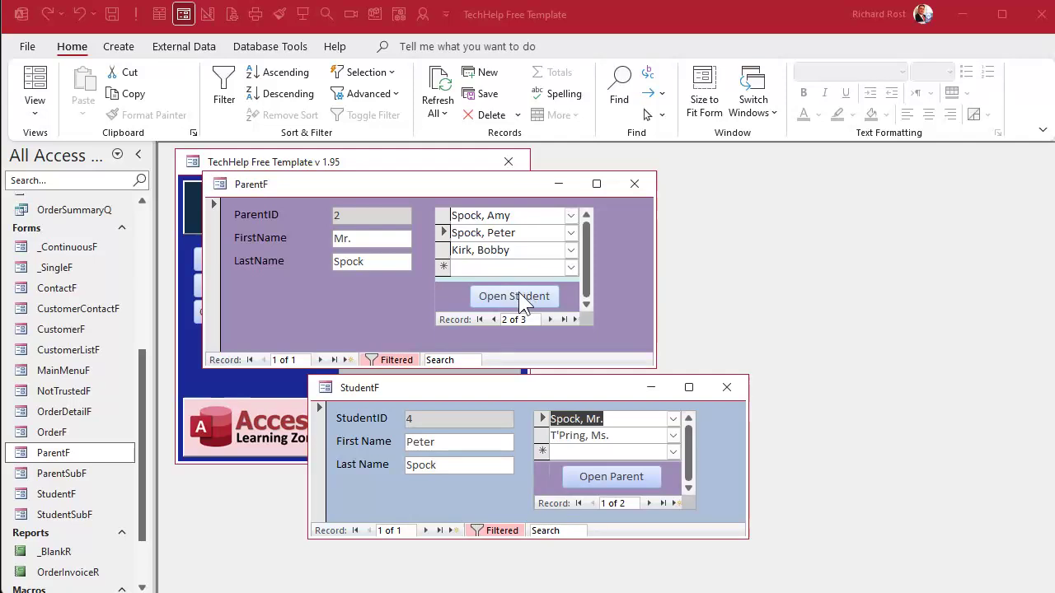
click(509, 234)
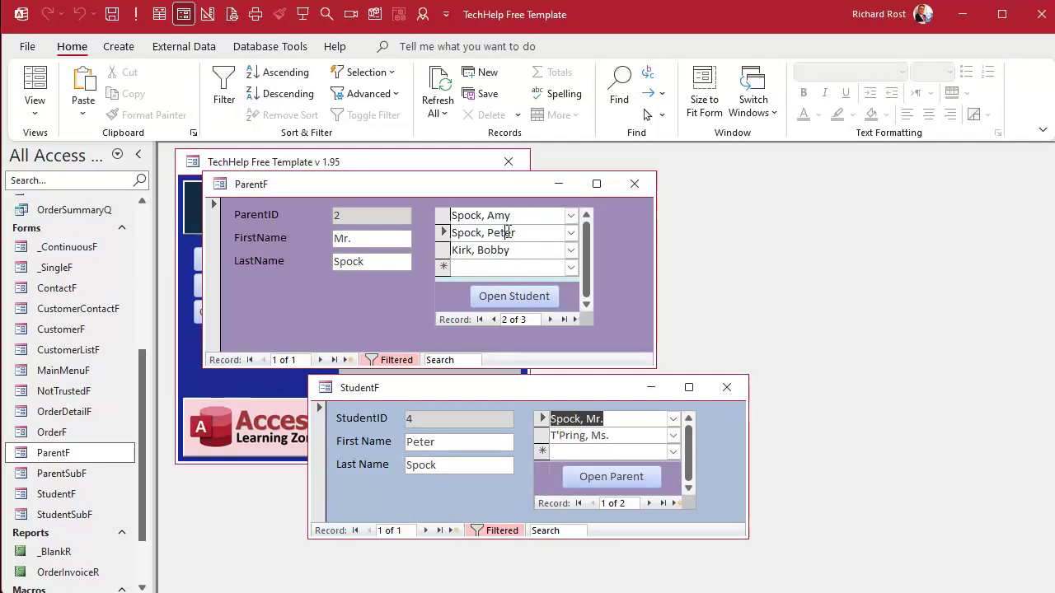
- Close StudentF and ParentF, then open ParentSubF in Design View
click(726, 387)
click(635, 184)
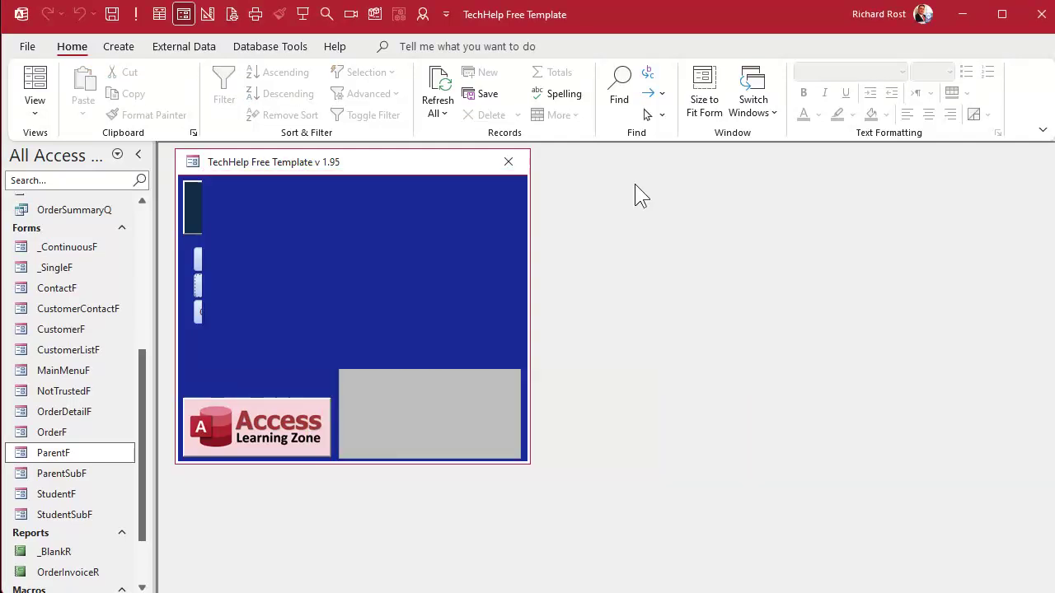
right_click(82, 476)
click(162, 525)
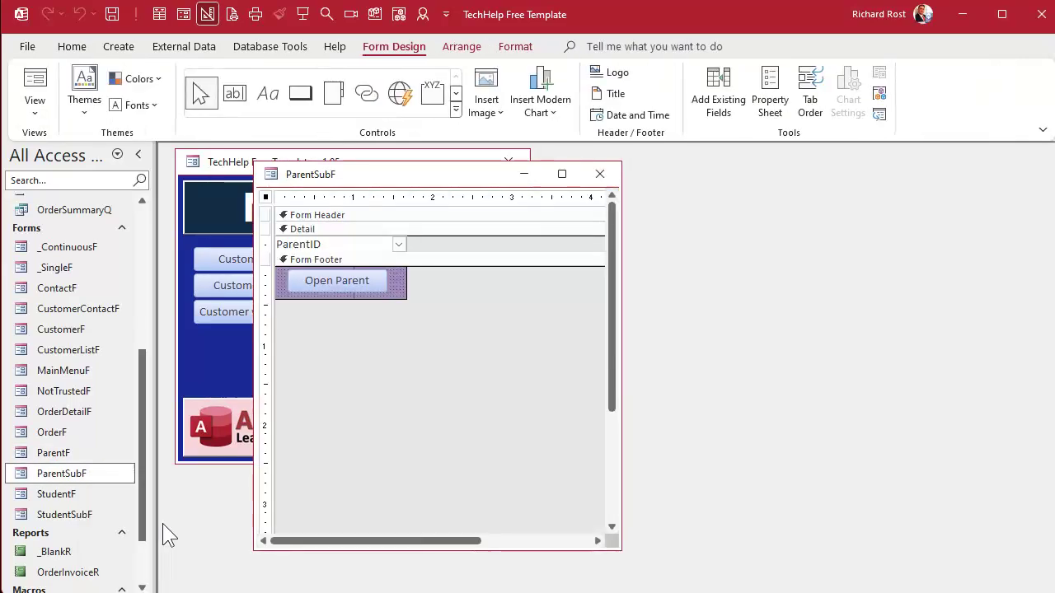
- Review the Open Parent button's OpenForm click macro via Build Event, then close it
click(326, 287)
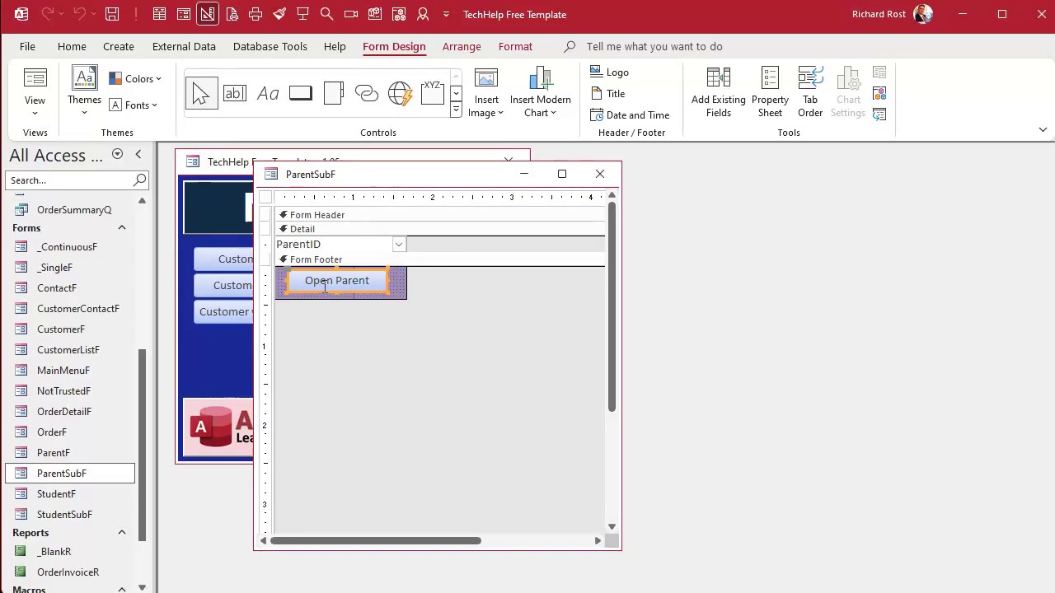
right_click(325, 284)
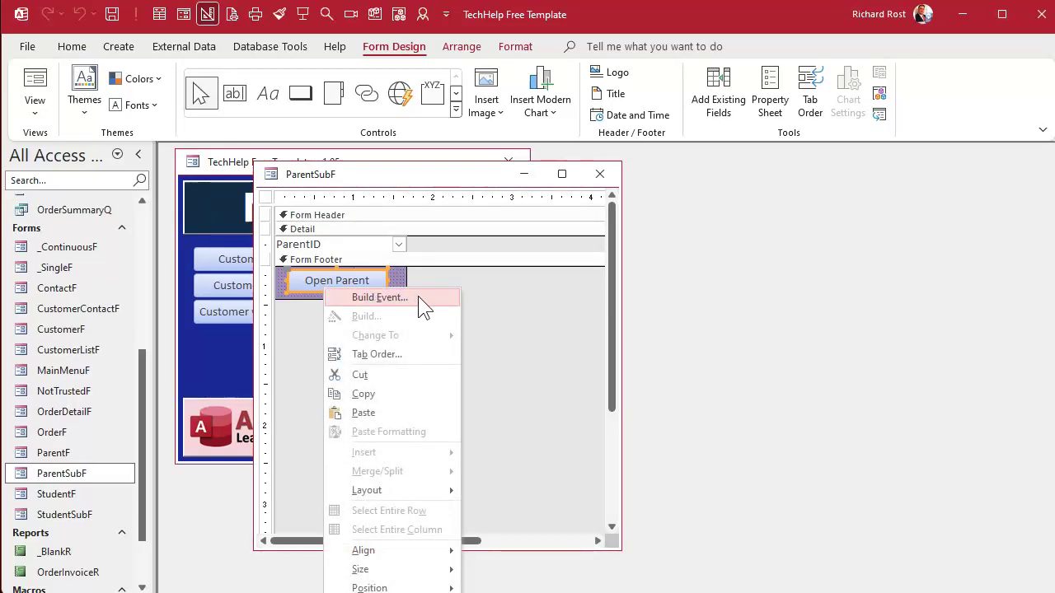
click(417, 296)
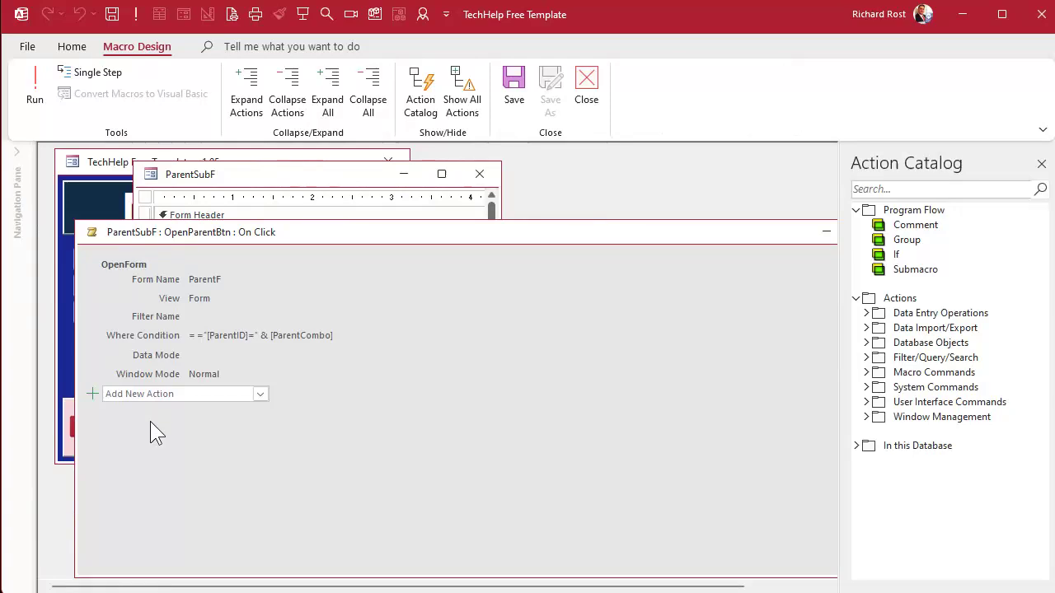
mouse_move(148, 272)
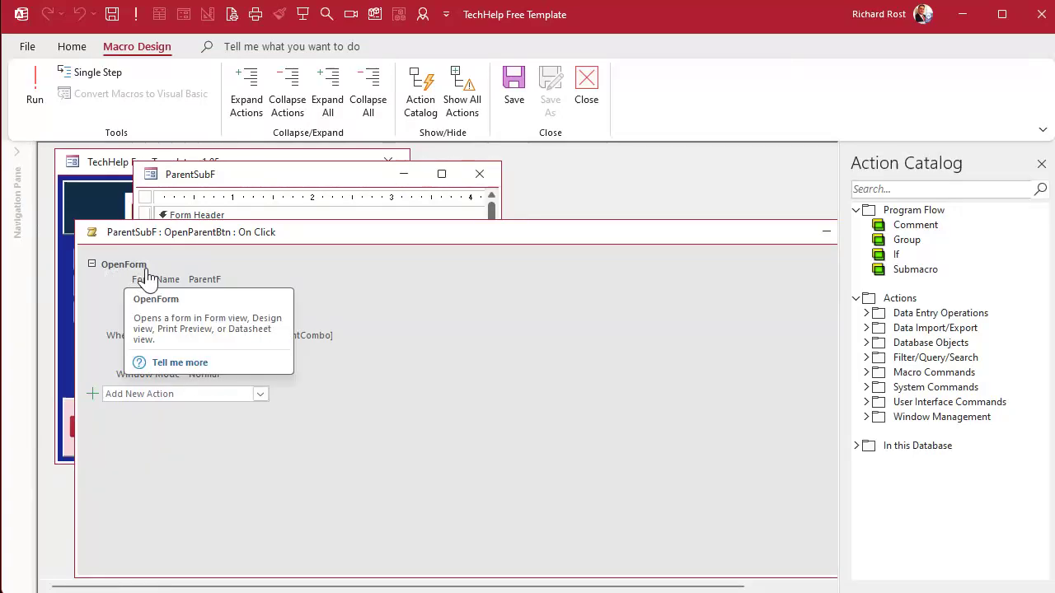
mouse_move(215, 285)
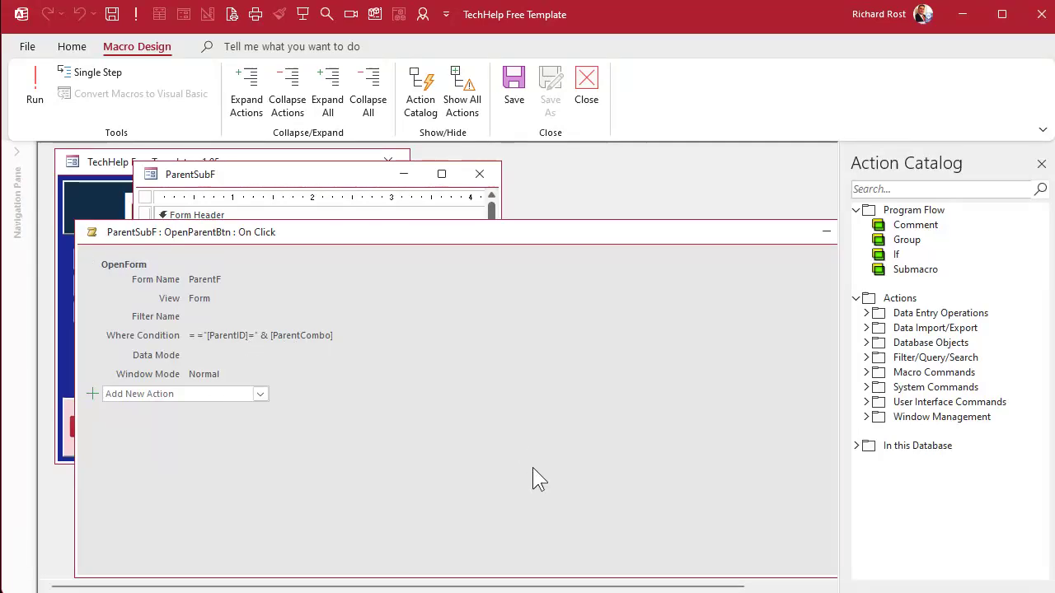
click(1041, 164)
click(903, 232)
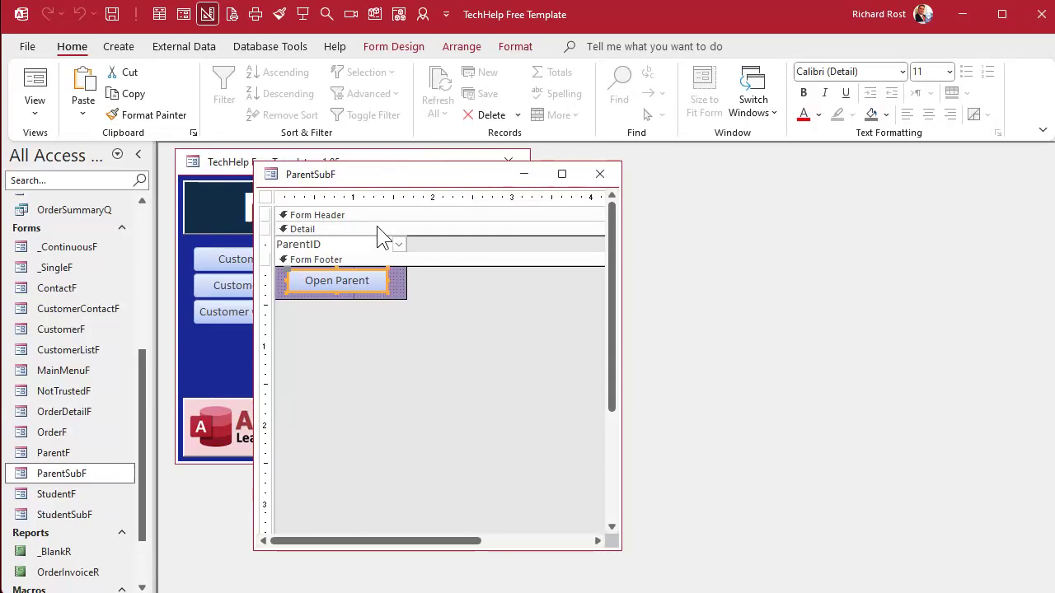
- Create an [Event Procedure] for the ParentCombo combo box's On Dbl Click event
click(352, 245)
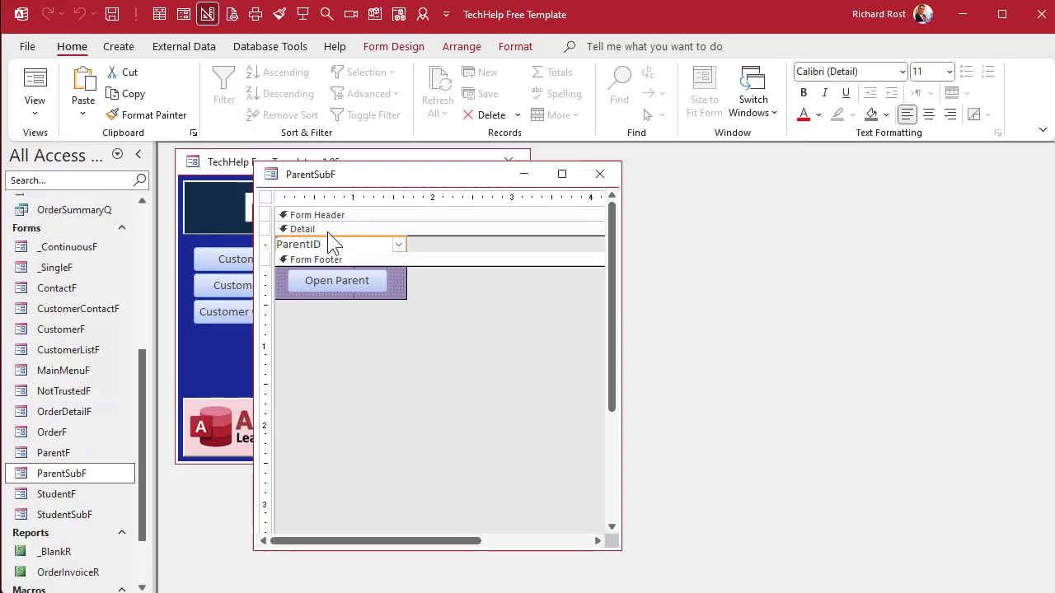
double_click(328, 238)
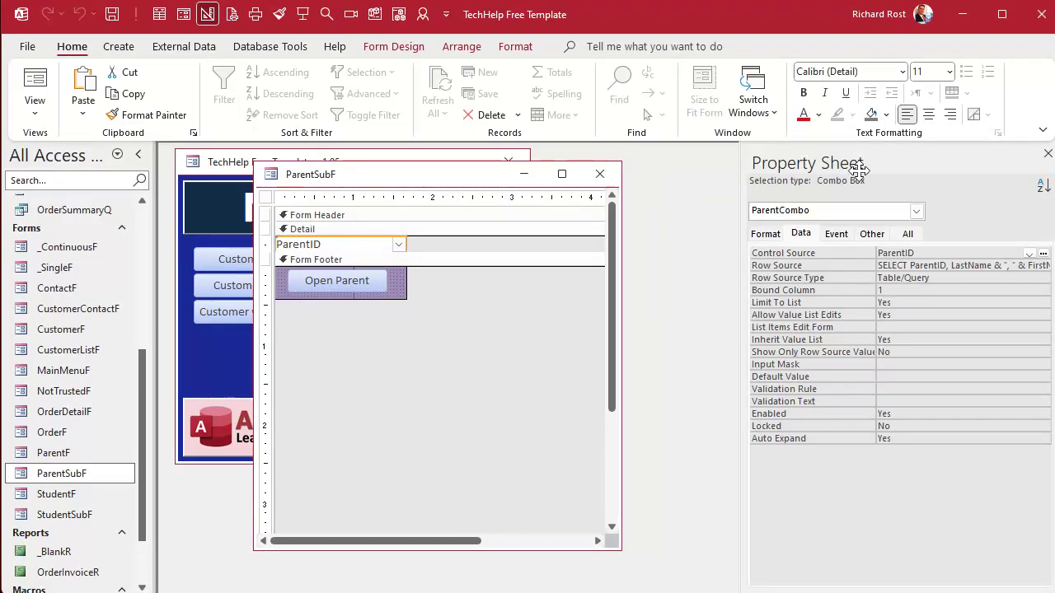
click(400, 48)
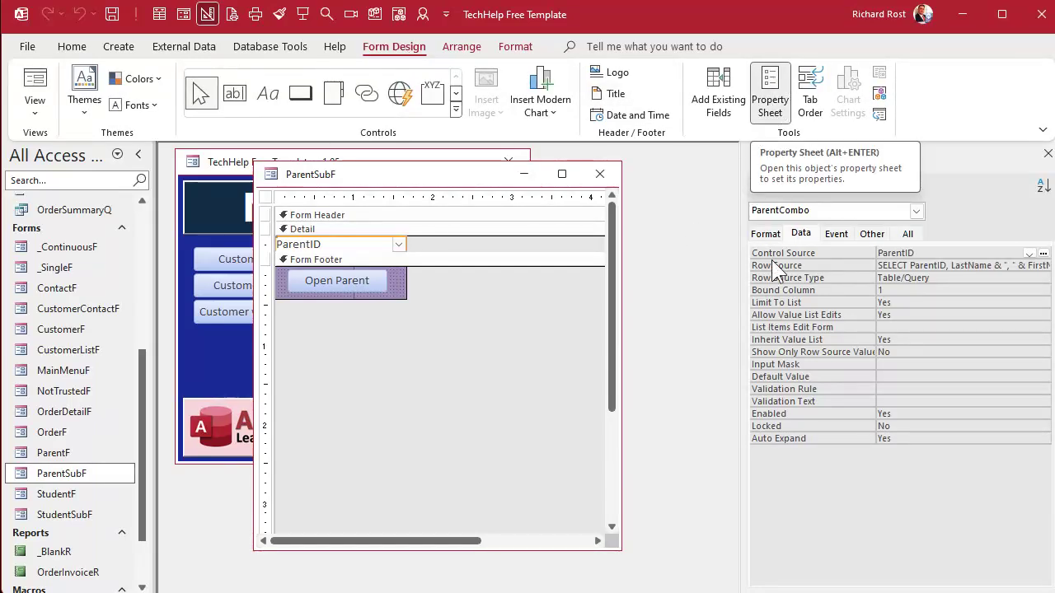
click(837, 235)
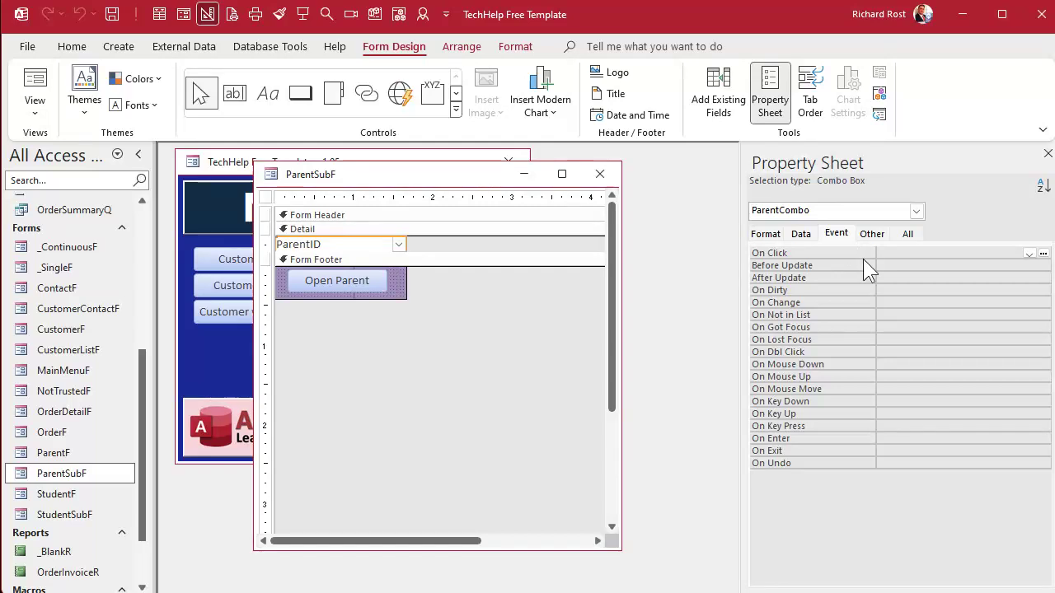
click(768, 352)
click(1043, 353)
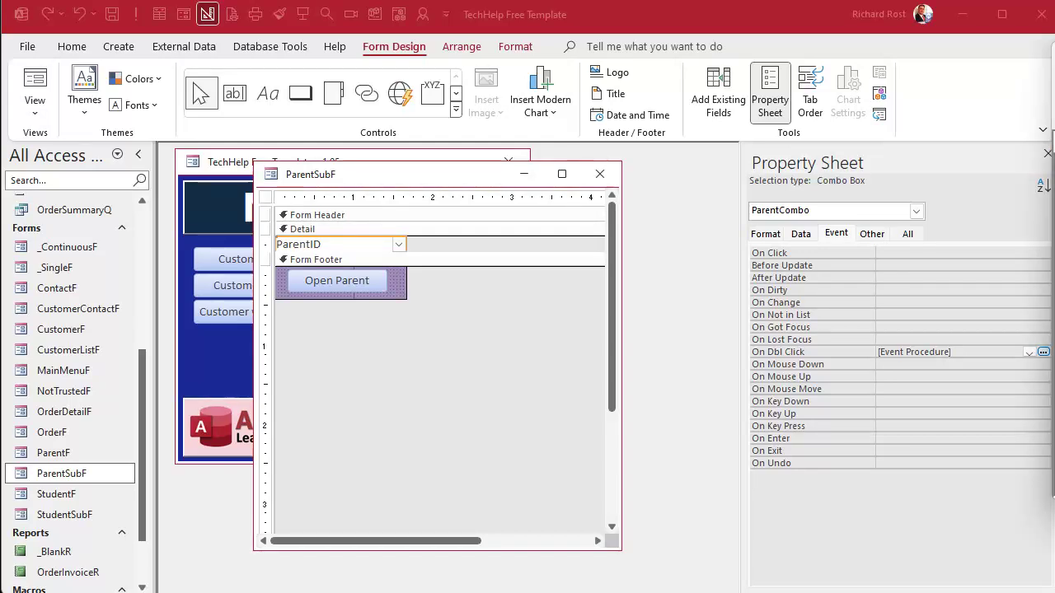
drag(1054, 71, 789, 72)
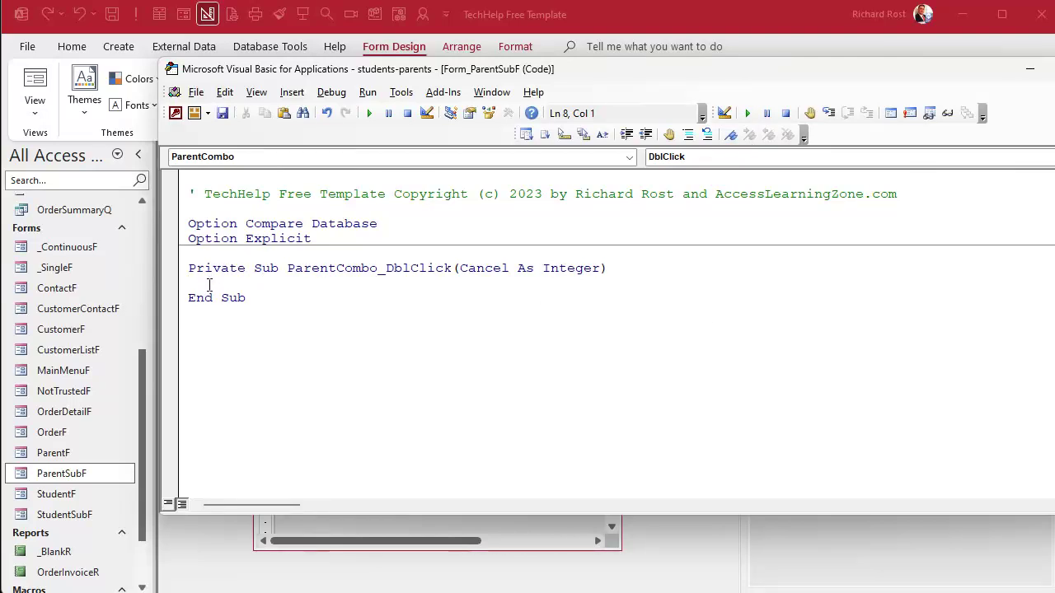
- Insert a blank line inside the ParentCombo_DblClick procedure
key(Return)
key(Return)
key(Up)
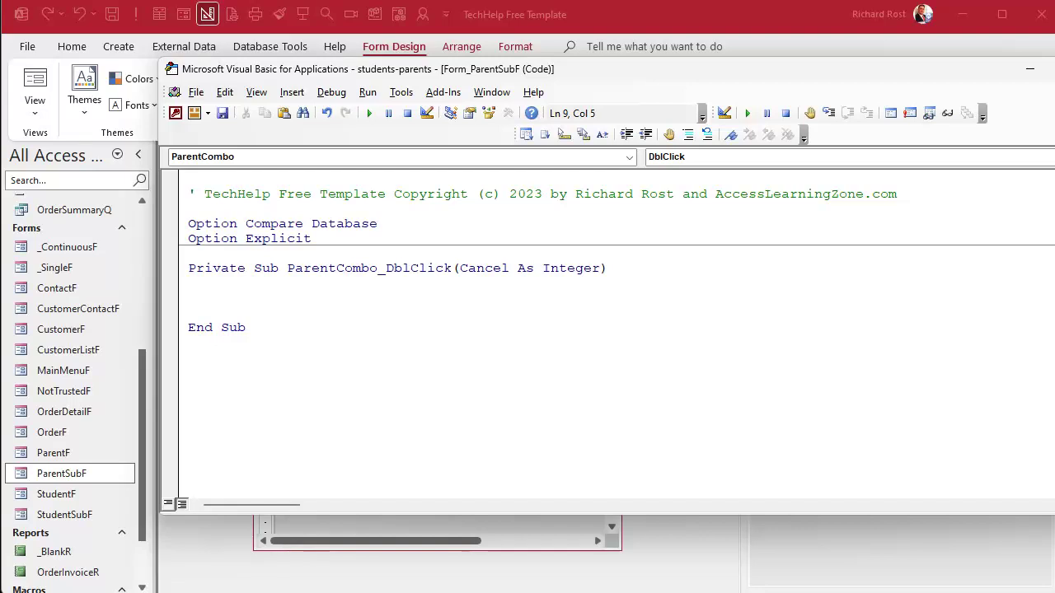
click(402, 271)
double_click(403, 271)
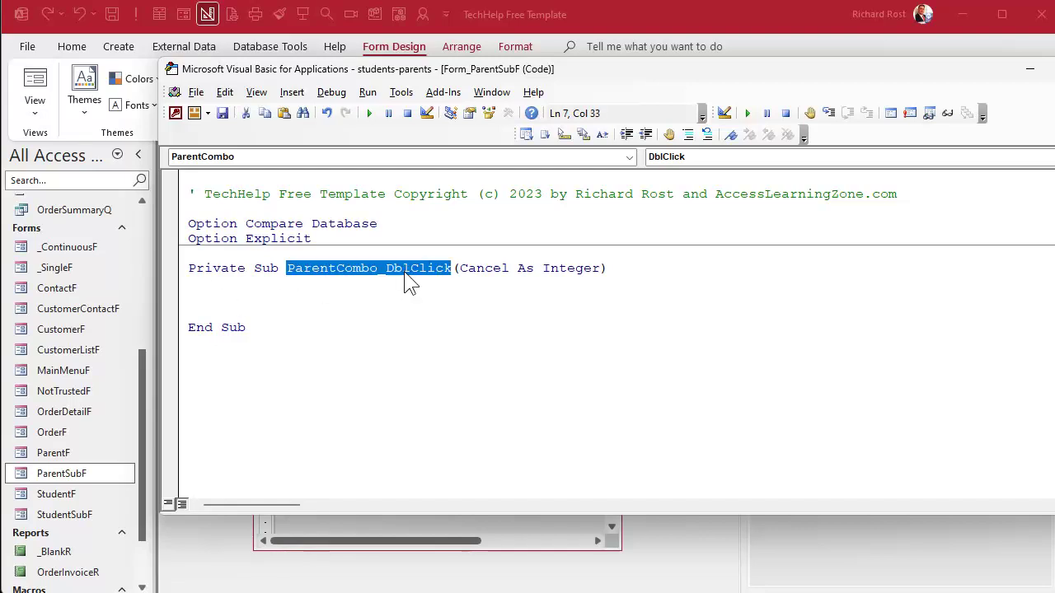
click(334, 302)
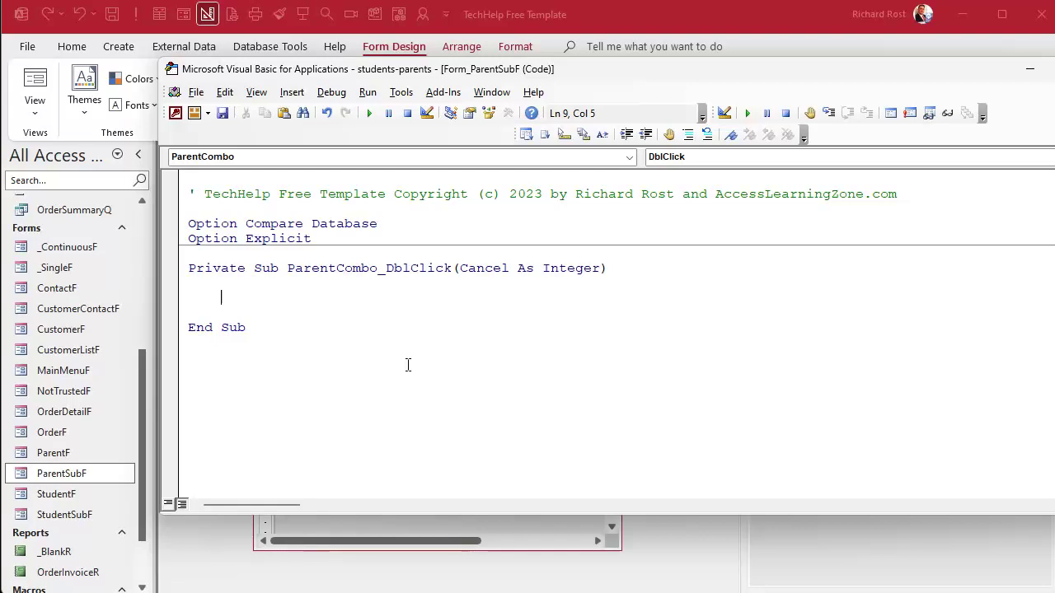
- Enter DoCmd.OpenForm "ParentF", , , "ParentID=" & ParentCombo and review its parts
text(docmd.OpenForm )
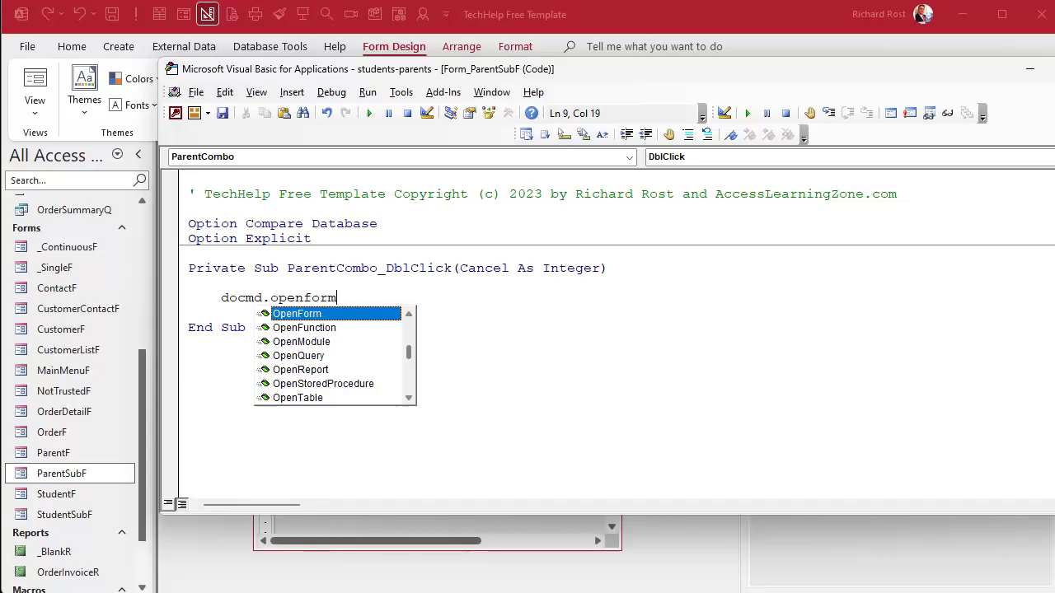
text("ParentF")
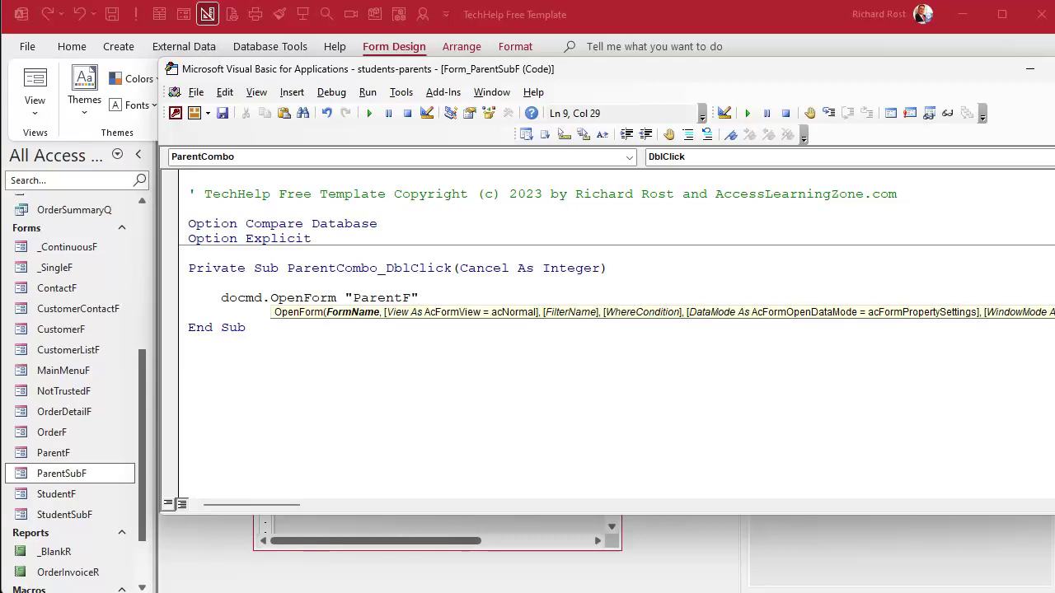
text(,,,)
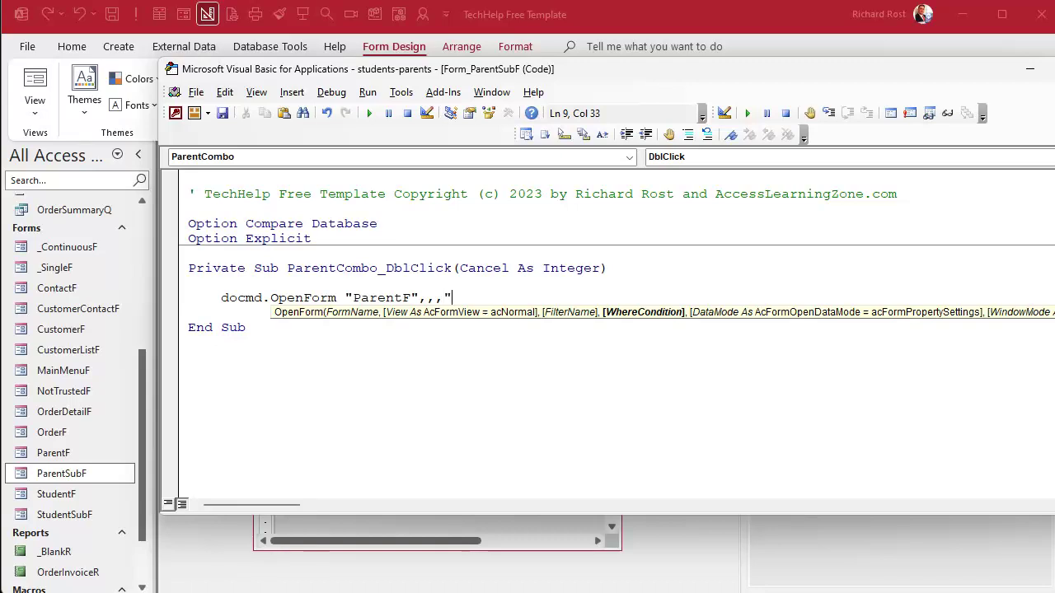
text("ParentID=" & ParentCombo)
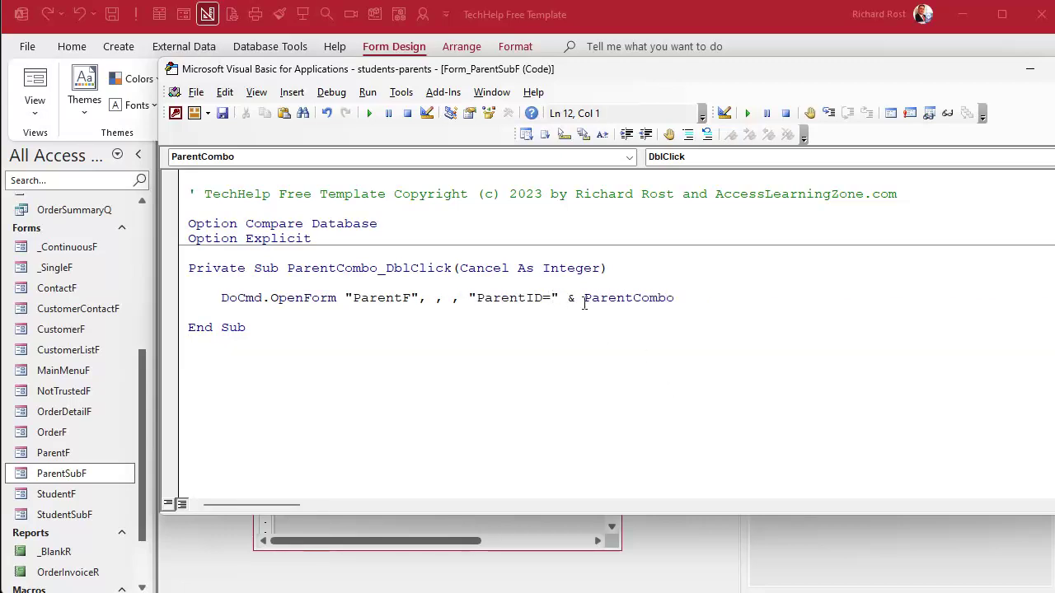
double_click(601, 301)
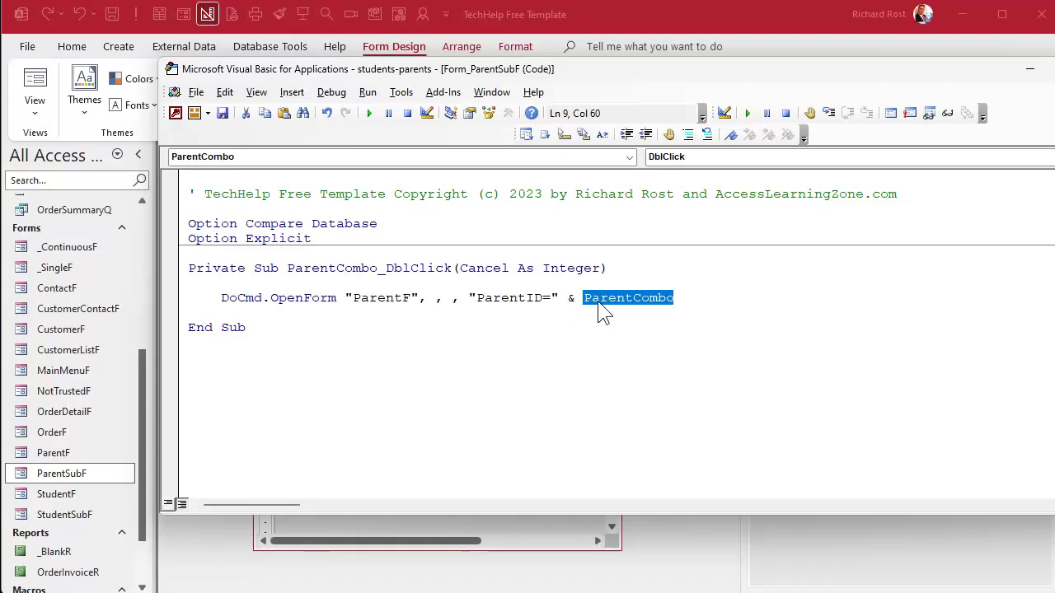
click(568, 299)
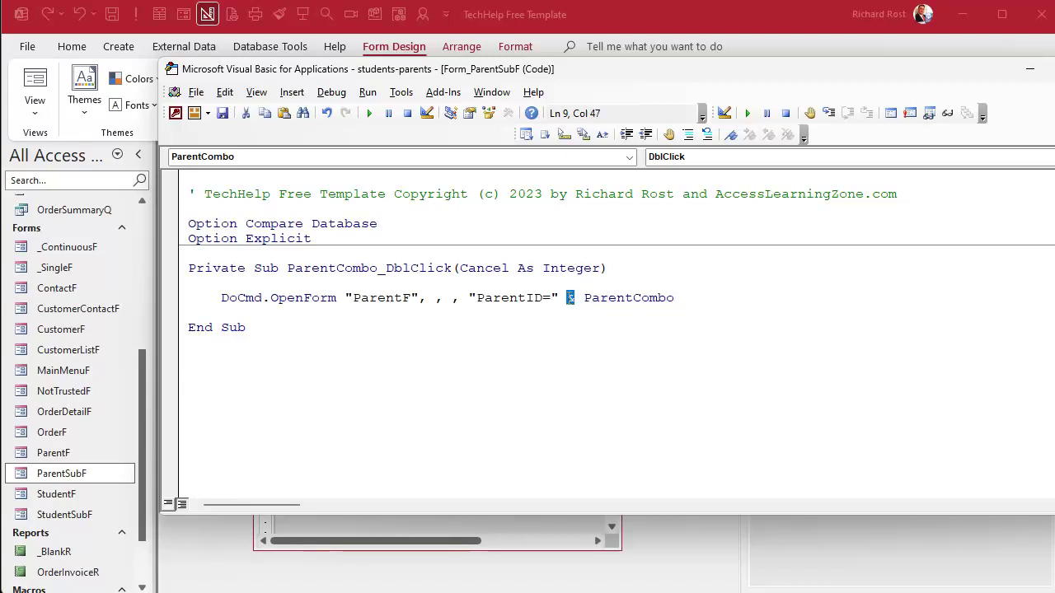
click(549, 298)
drag(468, 298, 690, 297)
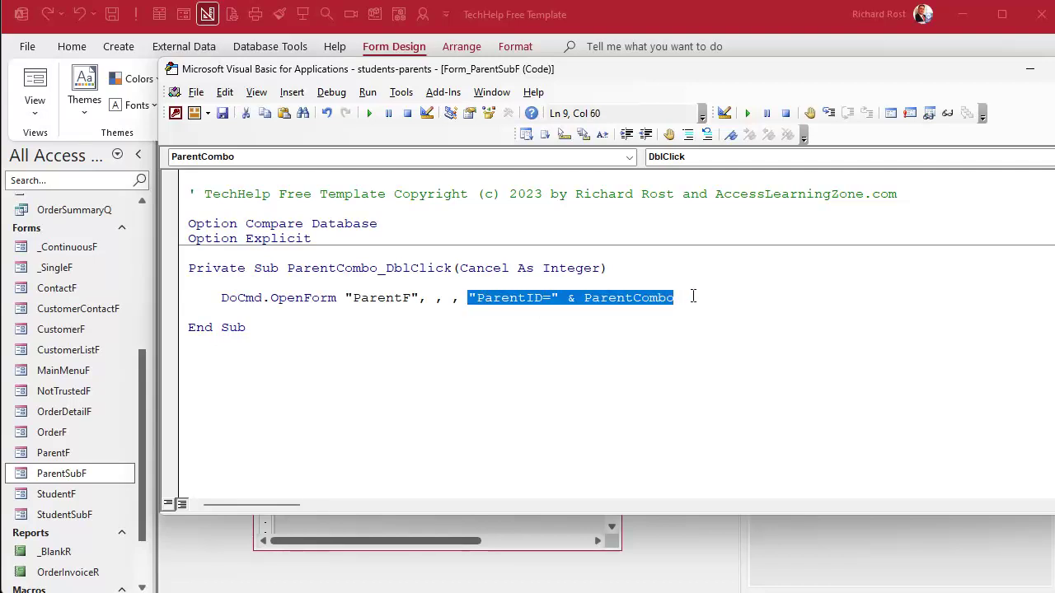
double_click(292, 299)
double_click(380, 299)
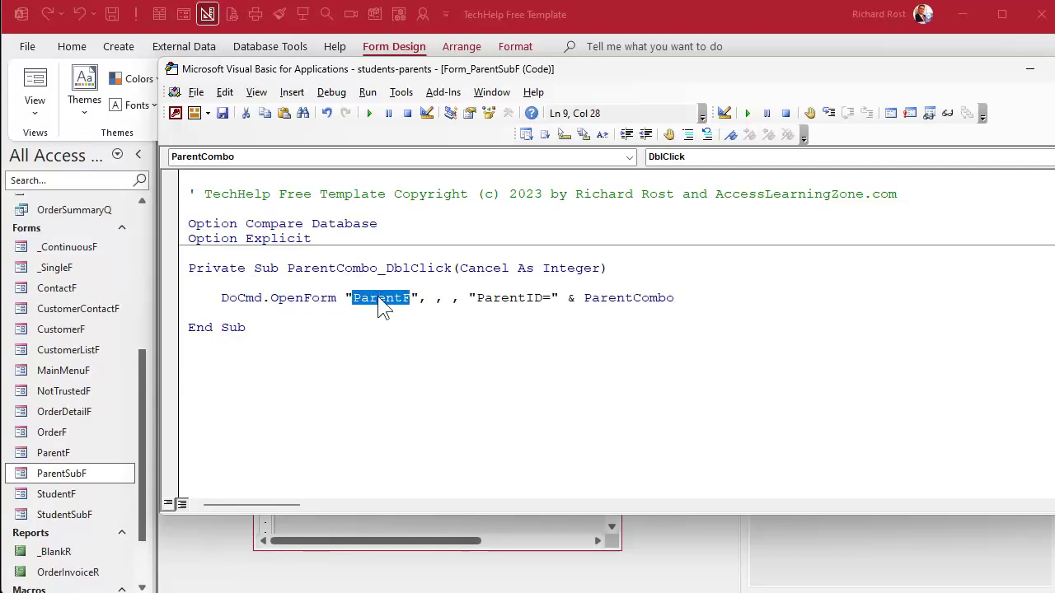
double_click(508, 299)
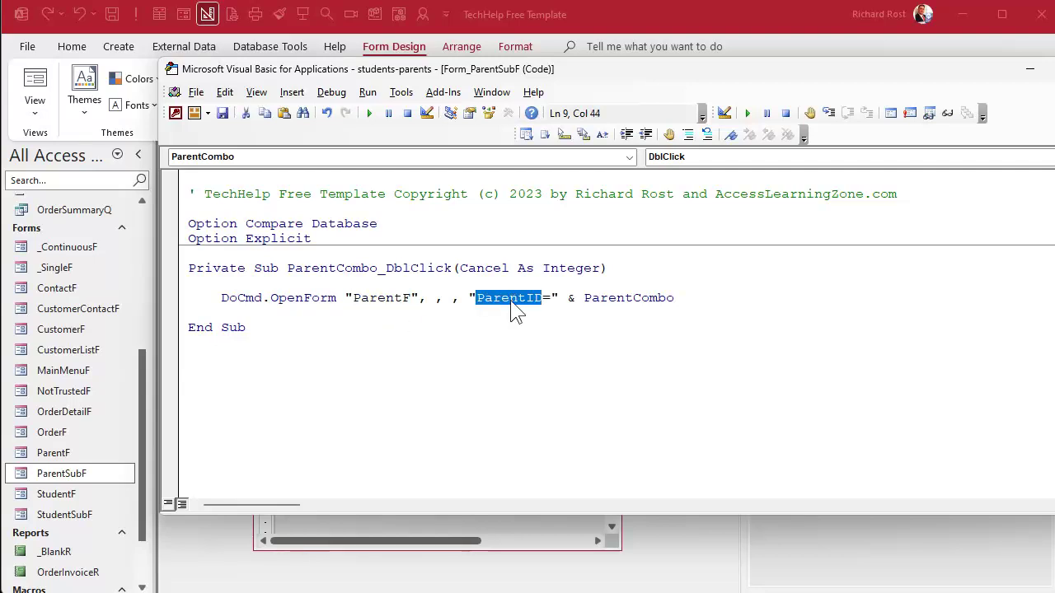
click(604, 307)
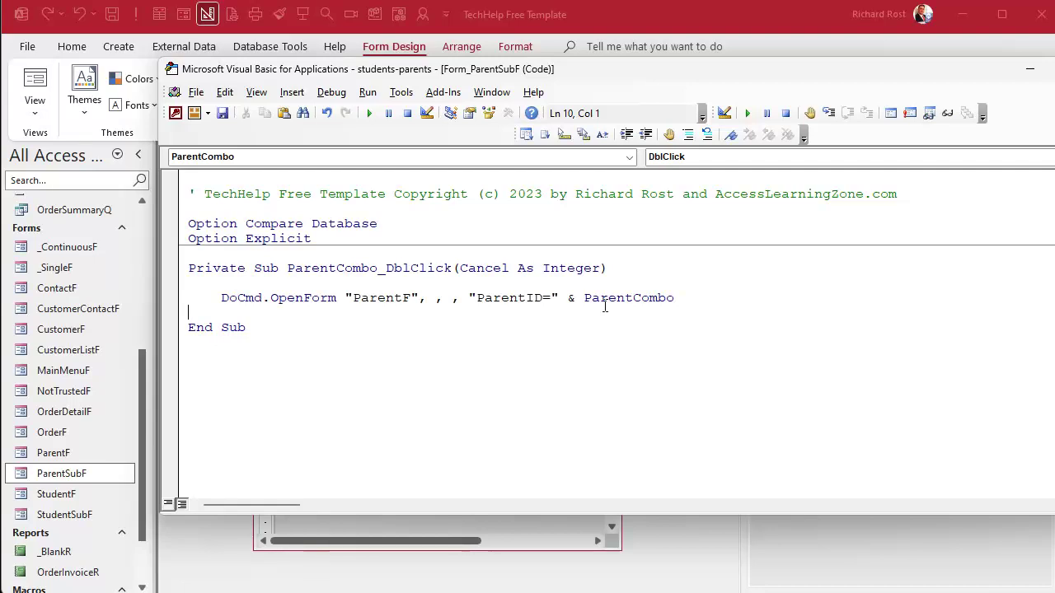
- Close the ParentSubF design, try double-clicking a student in ParentF, then close ParentF
click(751, 10)
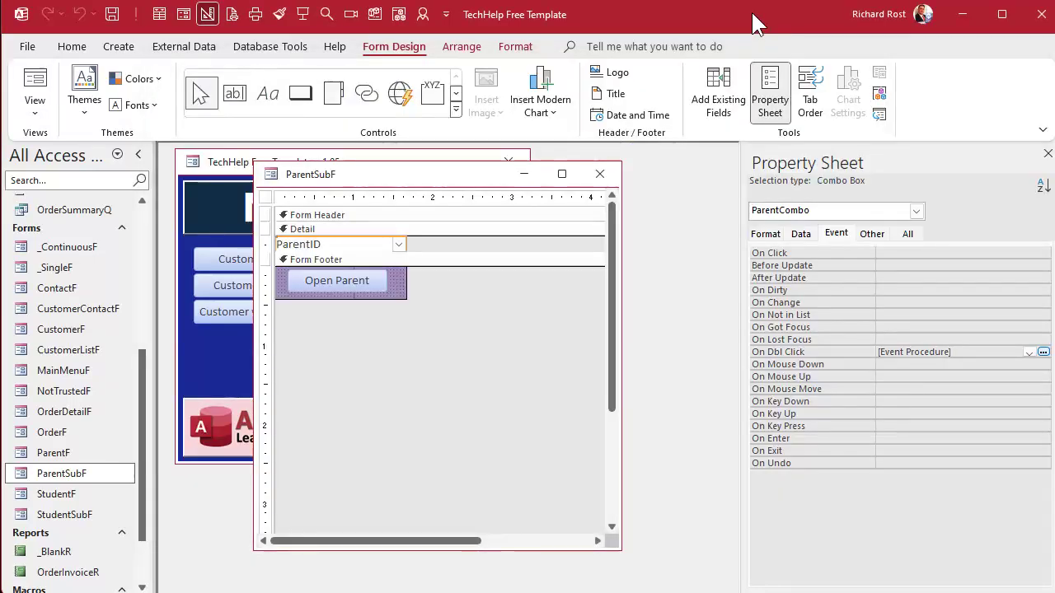
click(602, 174)
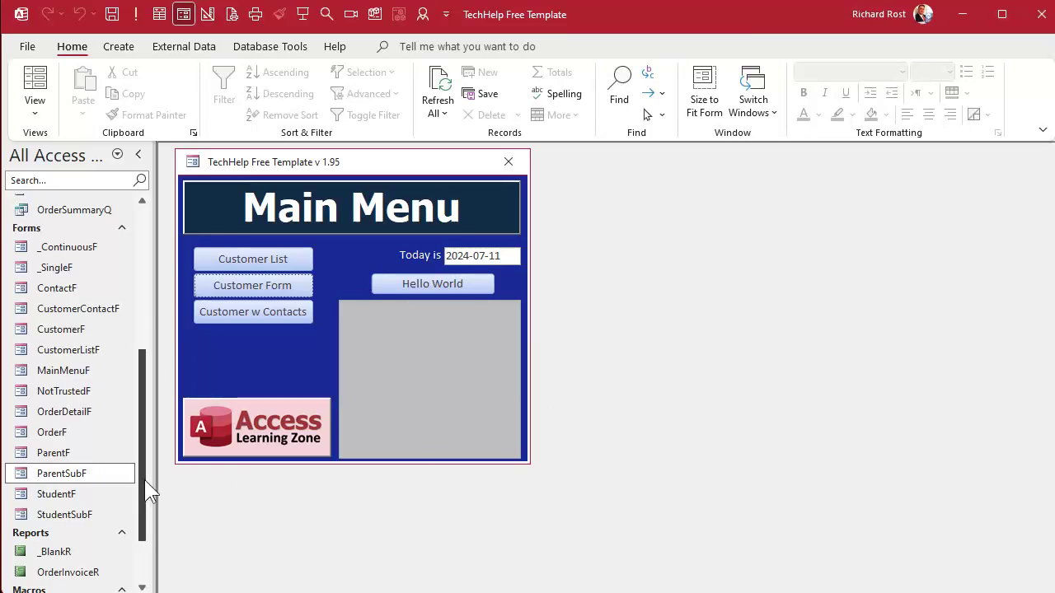
double_click(66, 456)
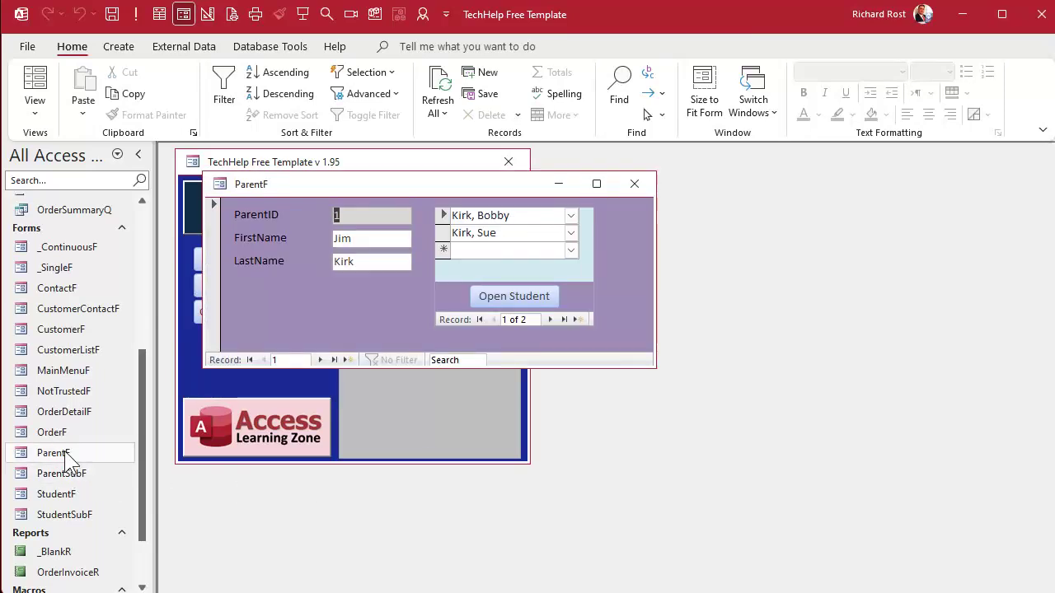
double_click(520, 215)
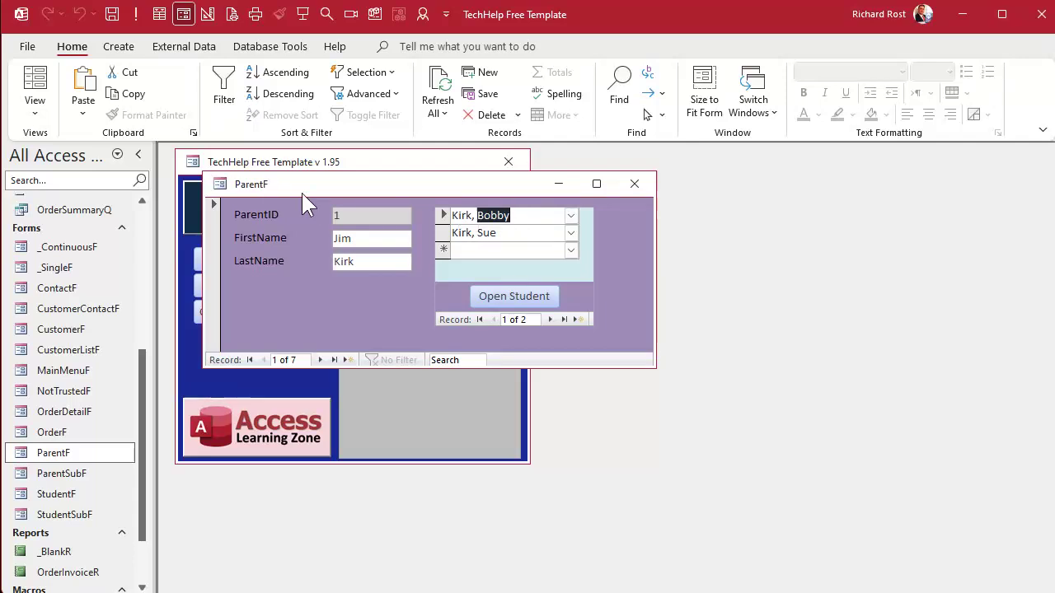
click(635, 183)
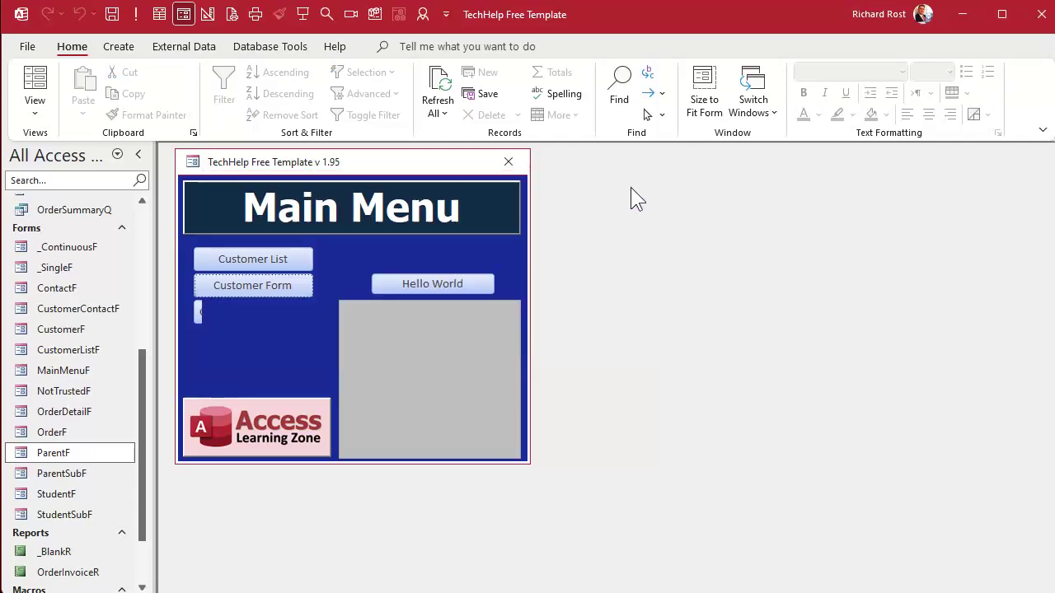
click(72, 495)
double_click(72, 496)
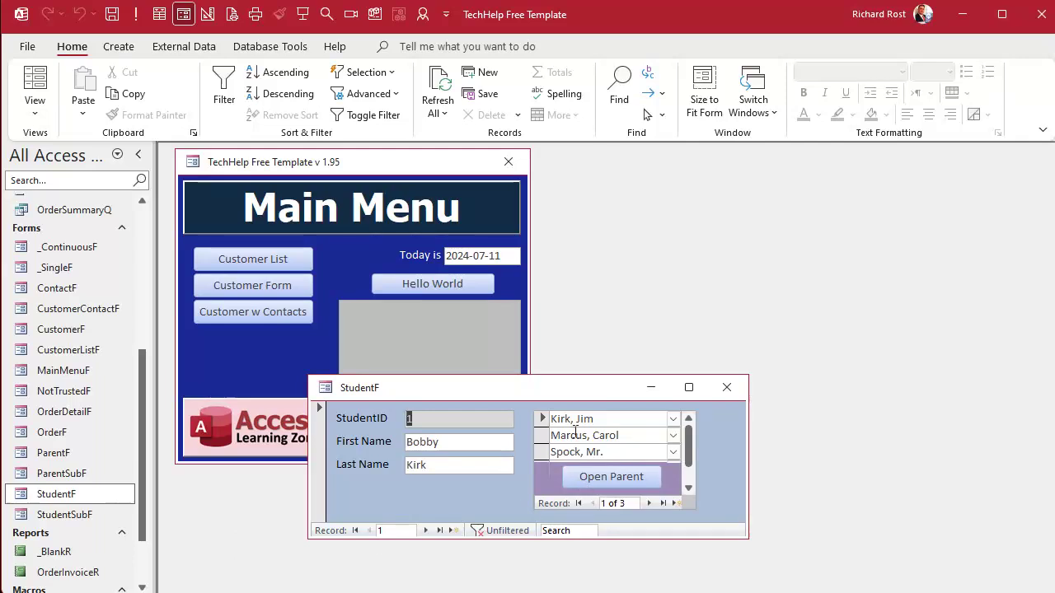
double_click(630, 435)
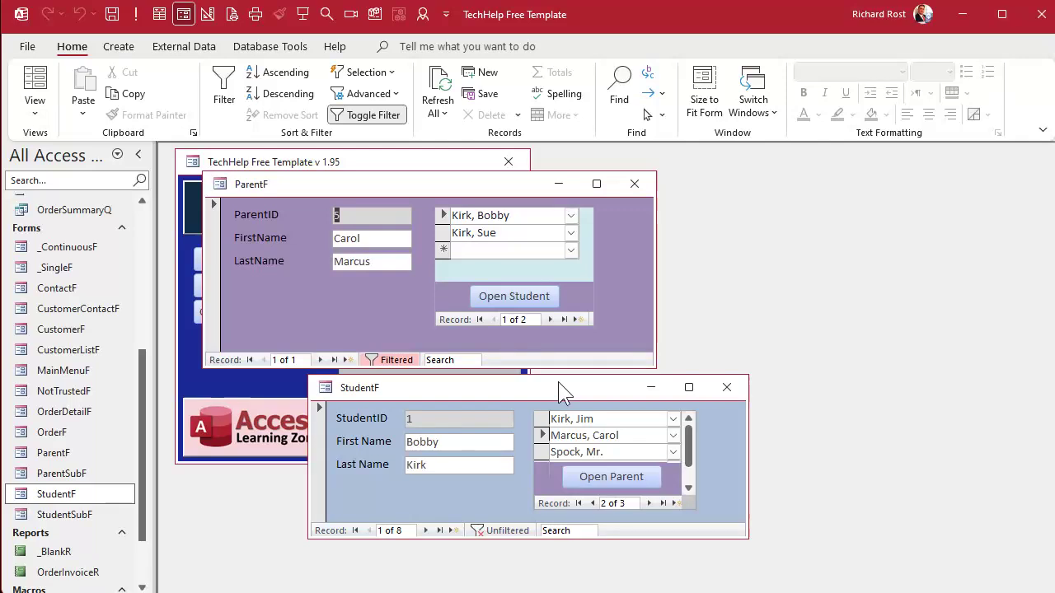
click(727, 387)
click(634, 184)
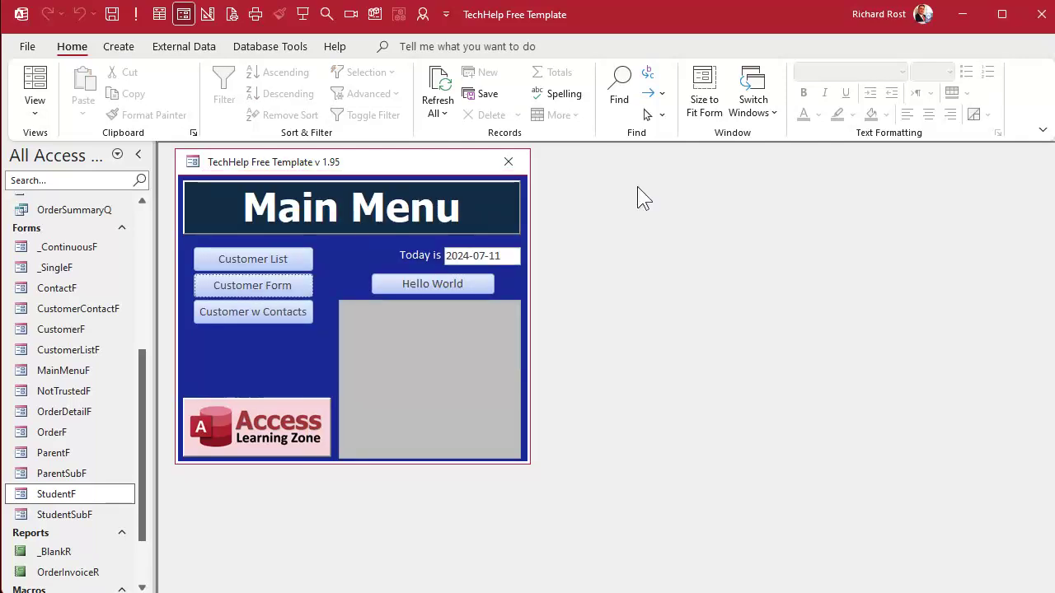
- Give ParentSubF's ParentID combo box a light-blue background in Design View
right_click(65, 473)
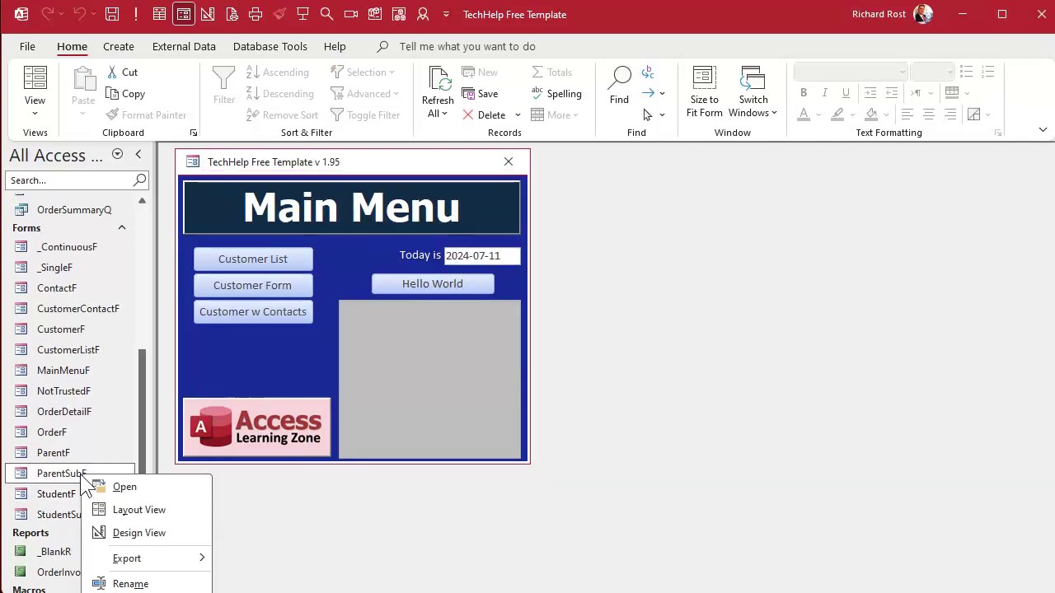
click(151, 533)
click(333, 245)
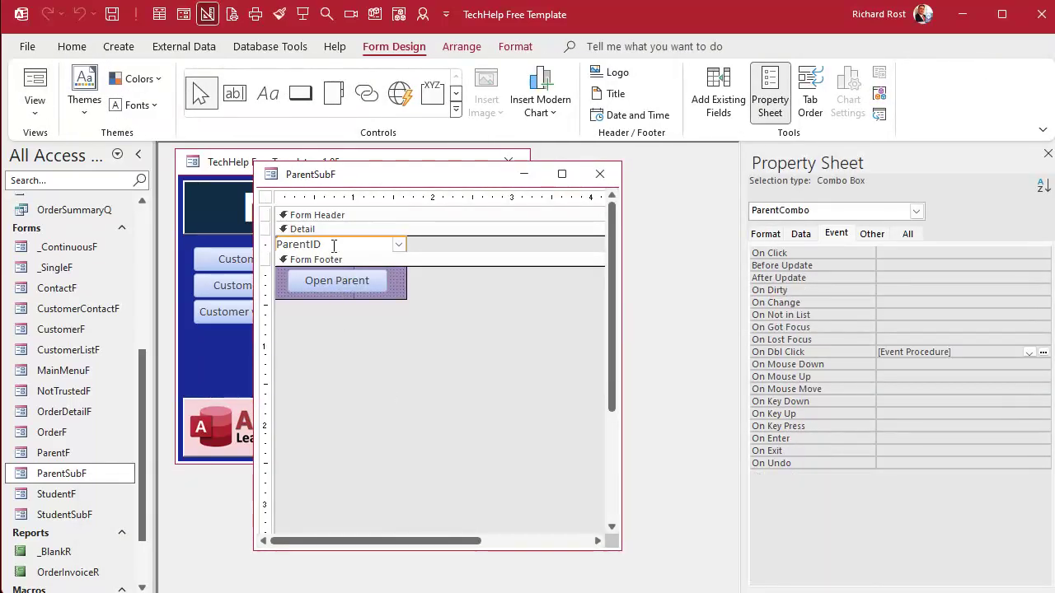
click(526, 42)
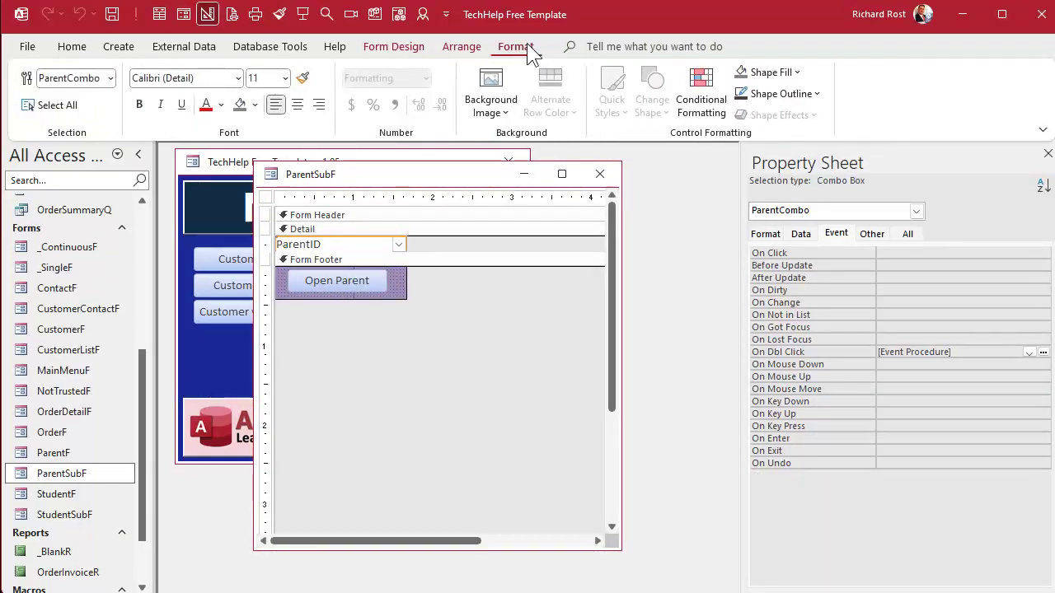
click(255, 105)
click(350, 314)
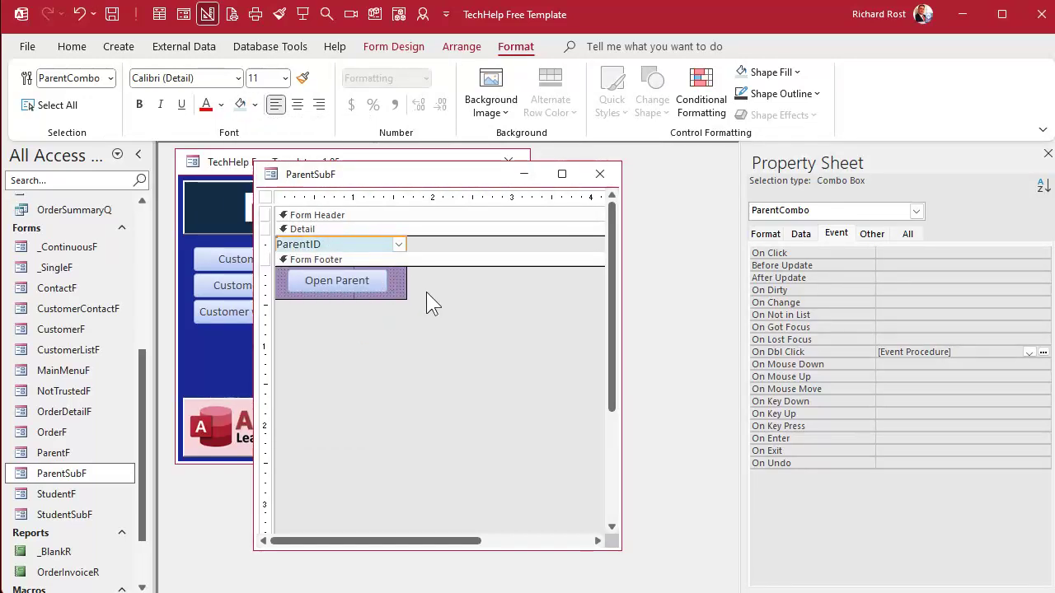
- Save ParentSubF, then double-click Kirk, Jim in StudentF to open parent ID 1
click(600, 174)
click(577, 372)
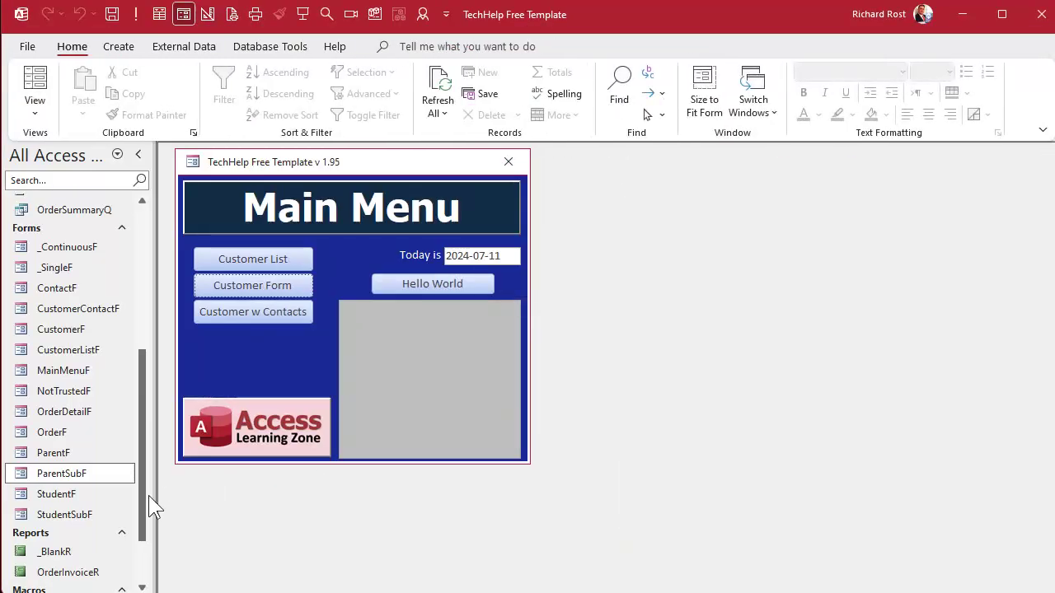
double_click(69, 494)
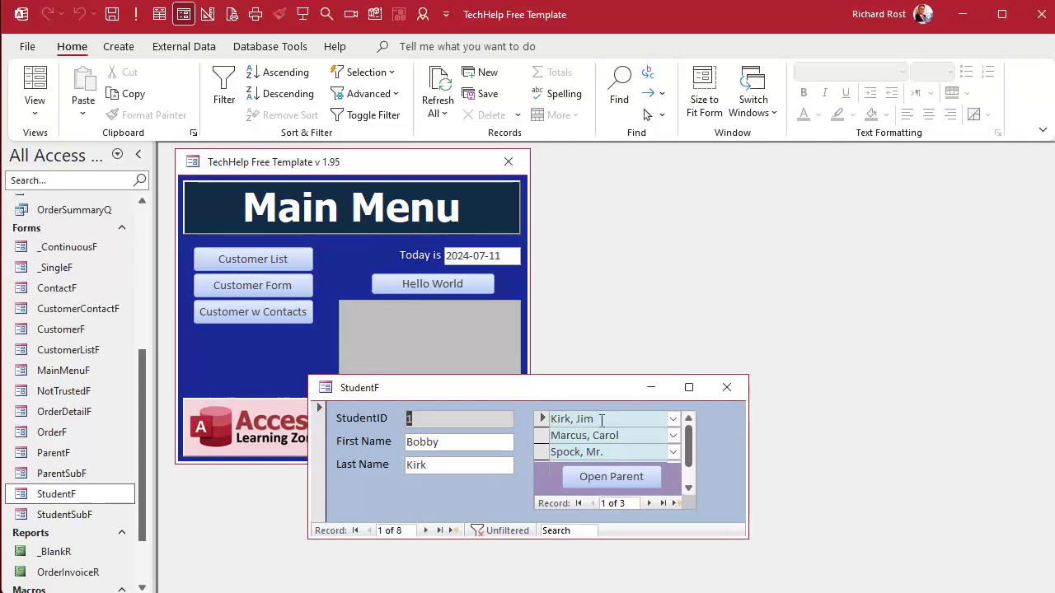
double_click(602, 421)
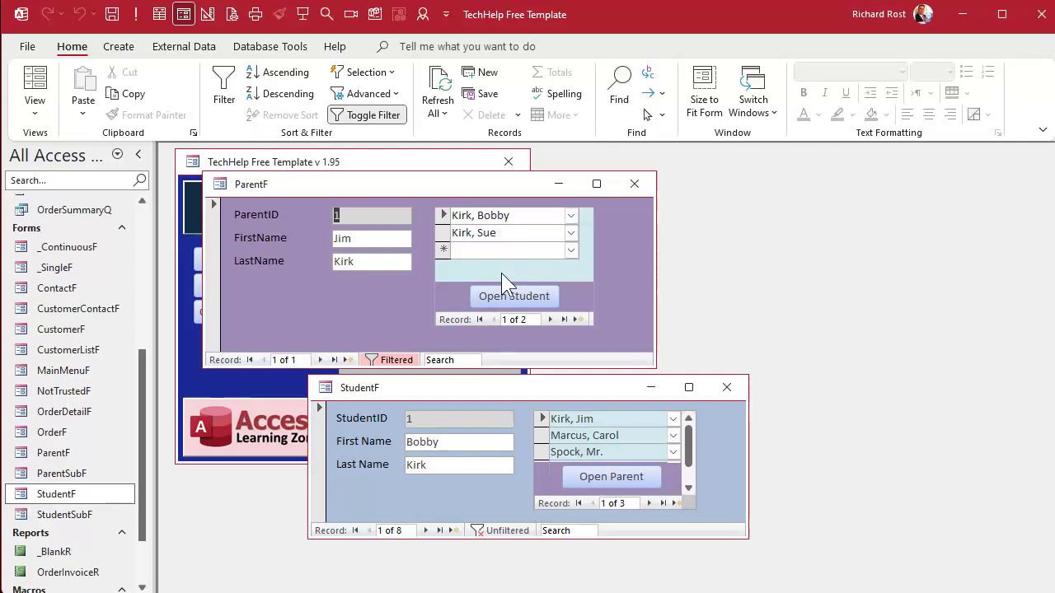
- Close ParentF and StudentF and open StudentSubF in Design View
click(637, 185)
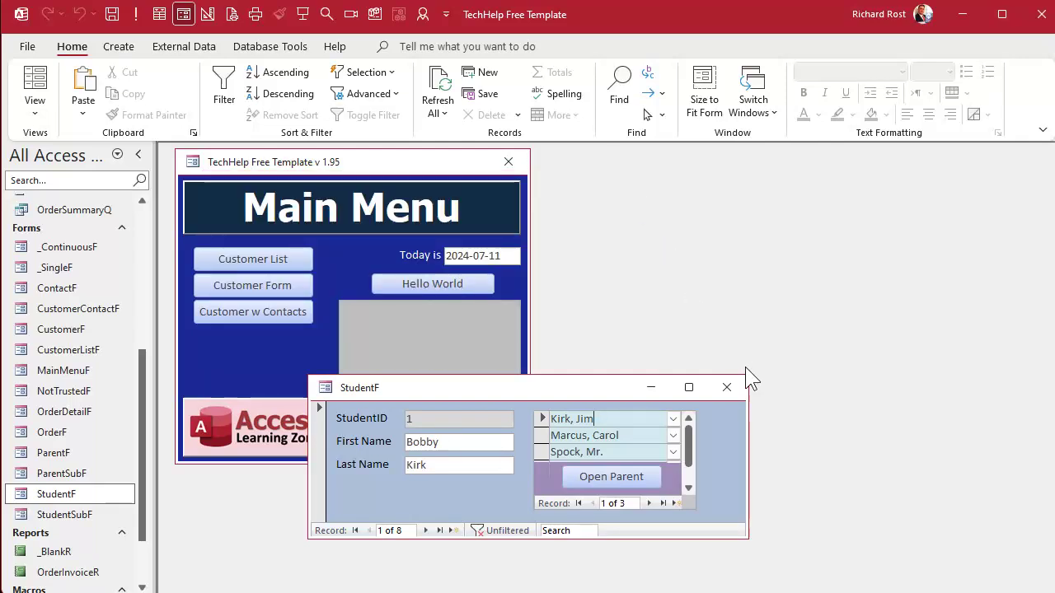
click(727, 387)
click(82, 474)
click(83, 515)
right_click(89, 520)
click(162, 577)
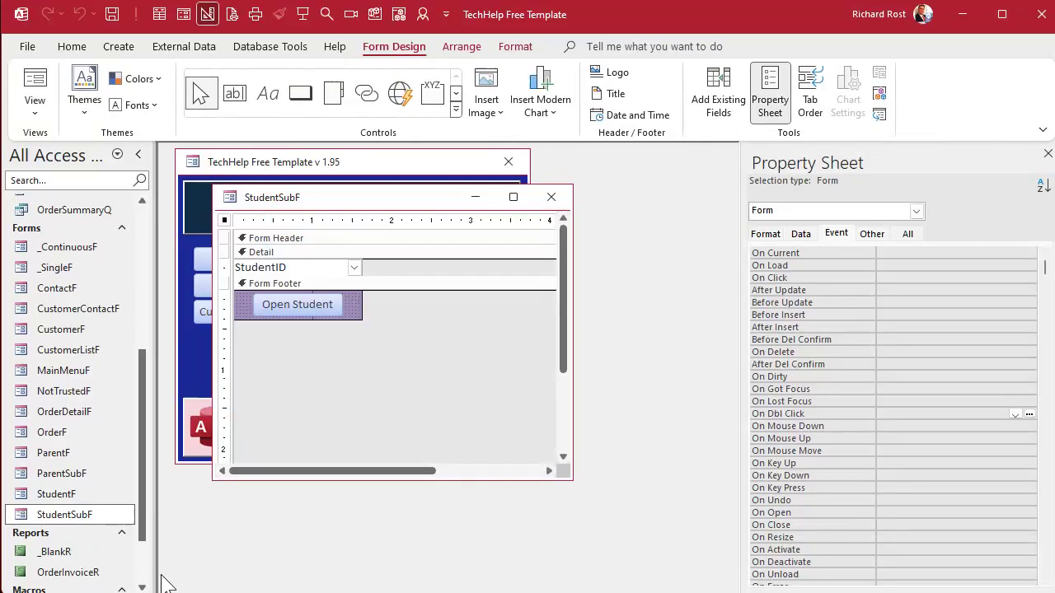
- Shade StudentSubF's form footer teal, restoring the form's original width afterward
click(301, 268)
click(302, 268)
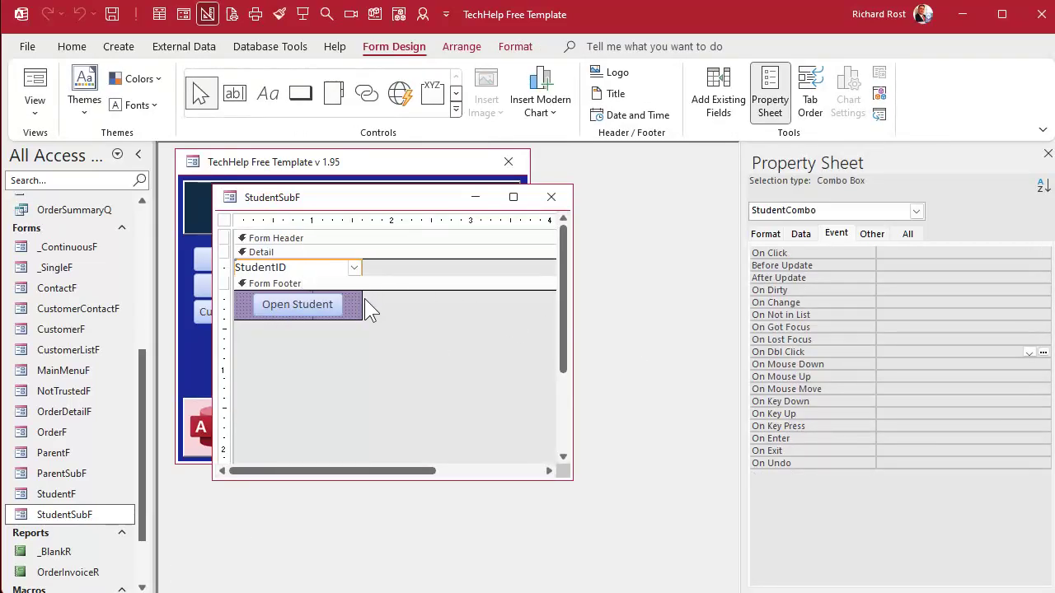
drag(364, 300, 405, 296)
click(370, 283)
click(511, 47)
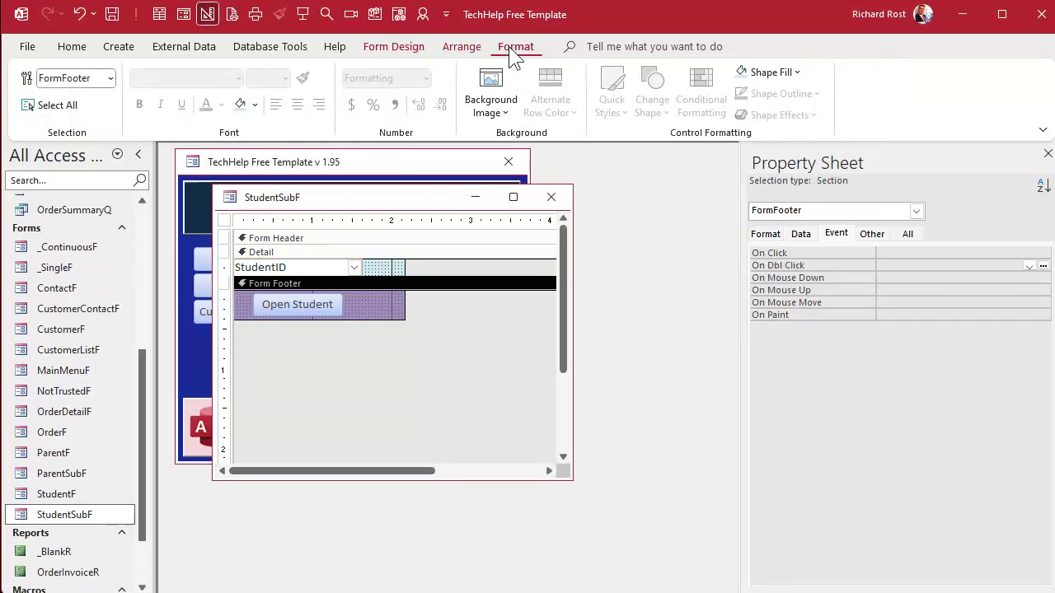
click(254, 105)
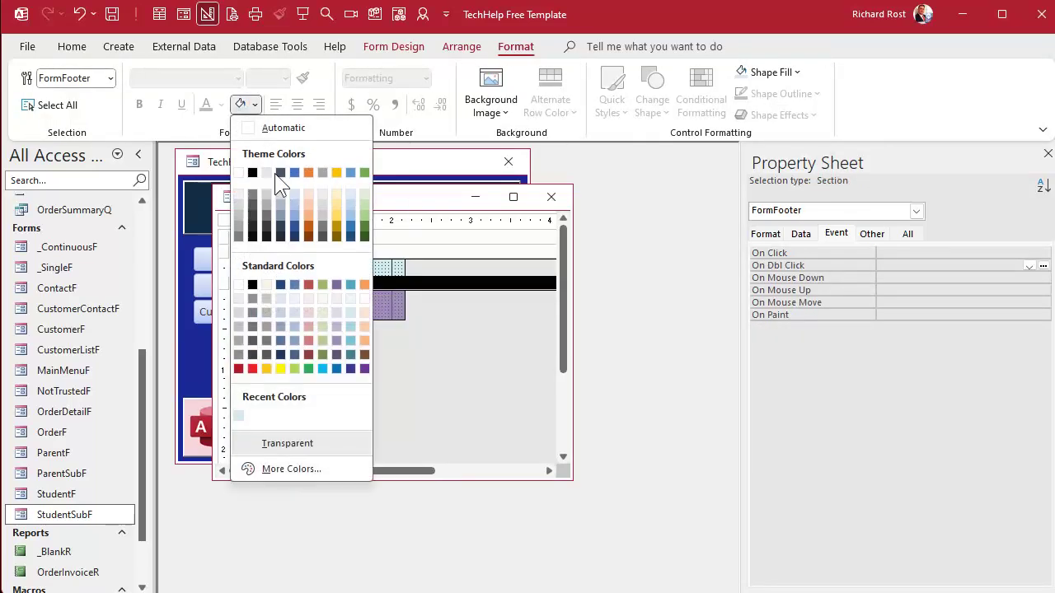
click(351, 341)
click(430, 364)
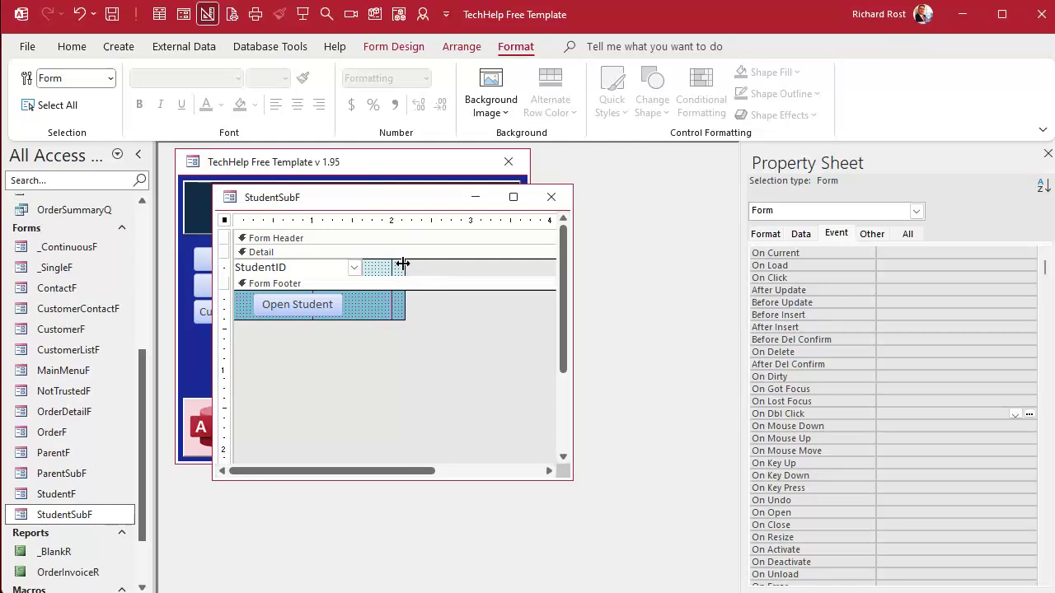
drag(402, 264, 362, 265)
- Apply the recent light-blue background to the StudentID combo and select its On Dbl Click event
click(313, 267)
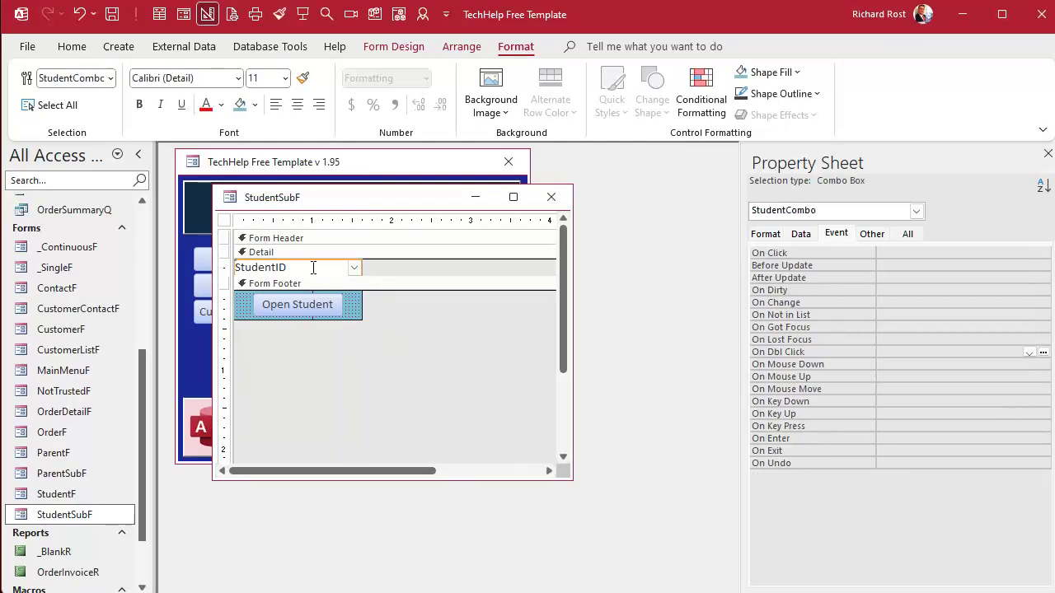
click(254, 105)
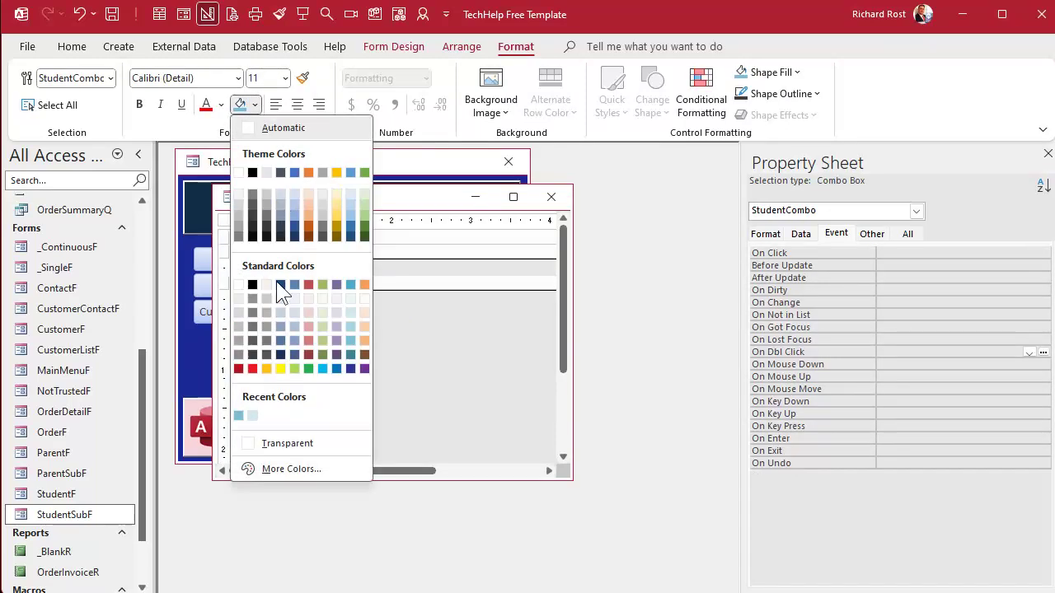
click(252, 415)
click(364, 414)
click(329, 267)
click(834, 235)
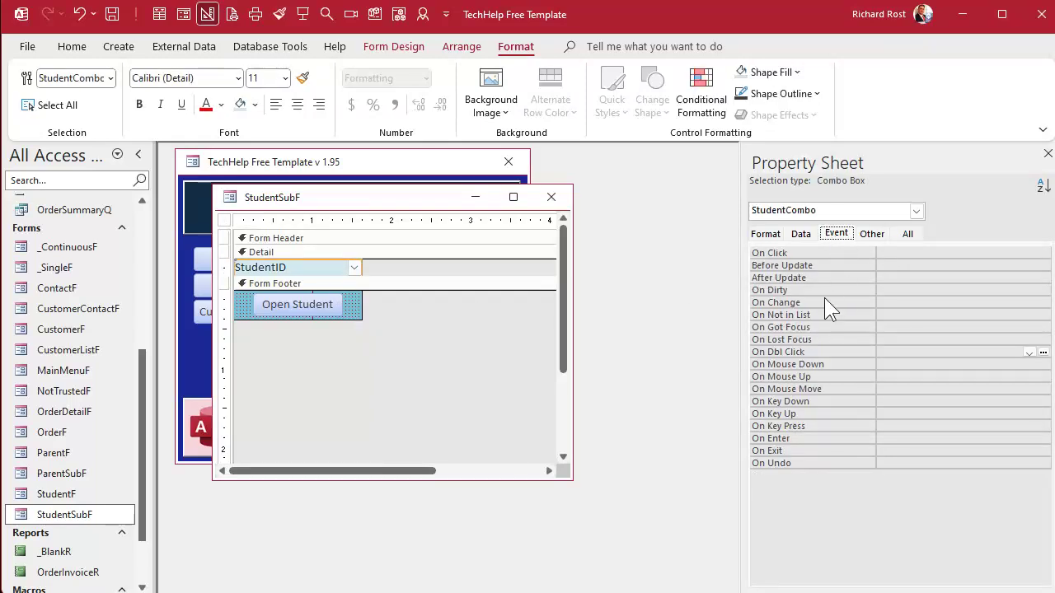
click(895, 352)
- Code StudentCombo_DblClick as DoCmd.OpenForm "StudentF", , , "StudentID=" & StudentCombo and compile
click(1043, 352)
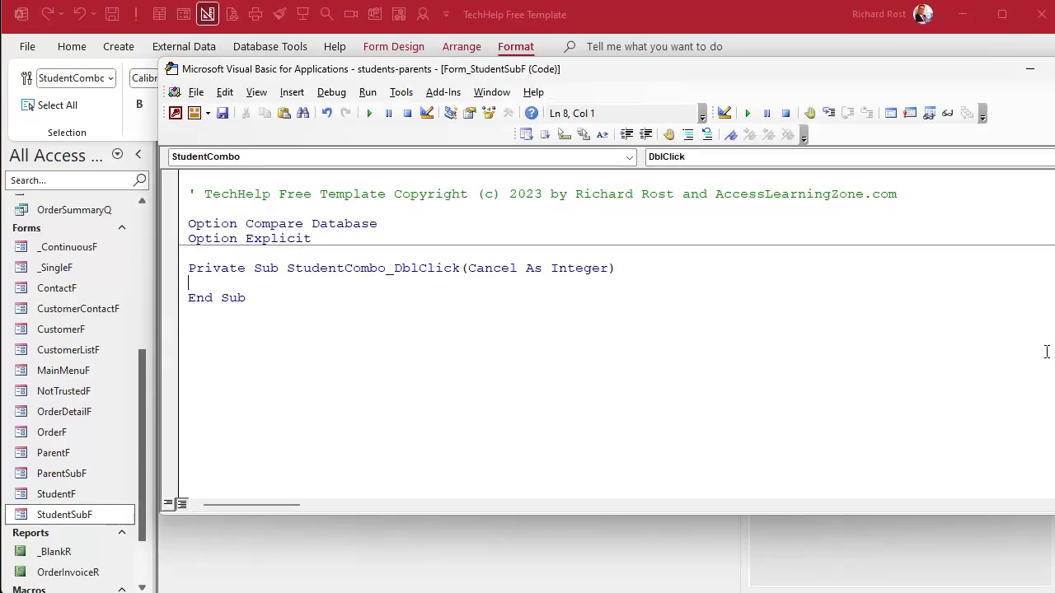
key(Return)
key(Tab)
text(docmd.openo)
key(BackSpace)
text(form "StudentF",)
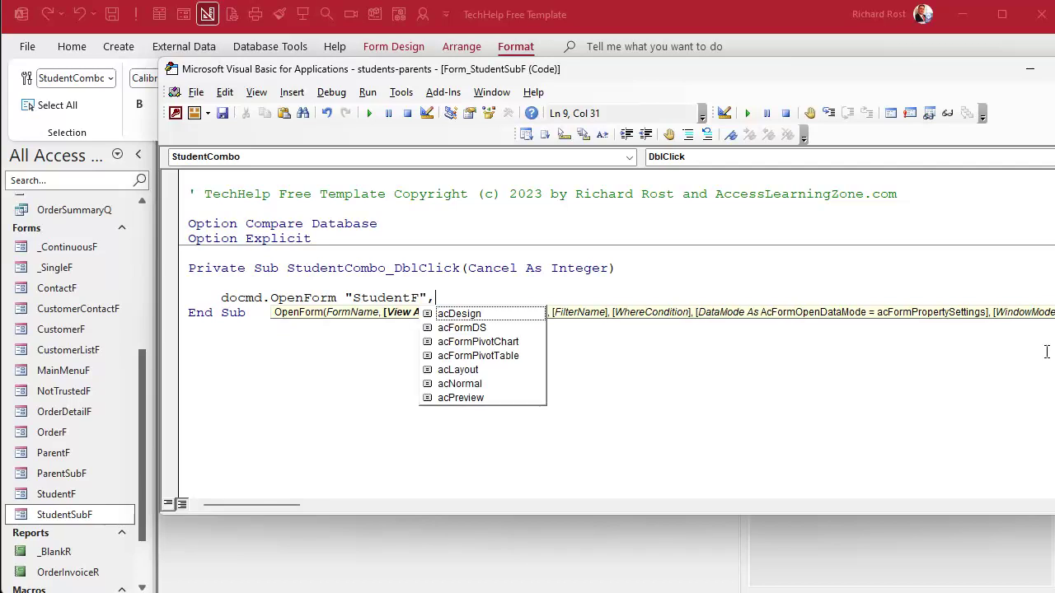
text(,,"StudentID=")
text( & Cust)
key(BackSpace)
key(BackSpace)
key(BackSpace)
key(BackSpace)
text(StudentCombo)
key(Return)
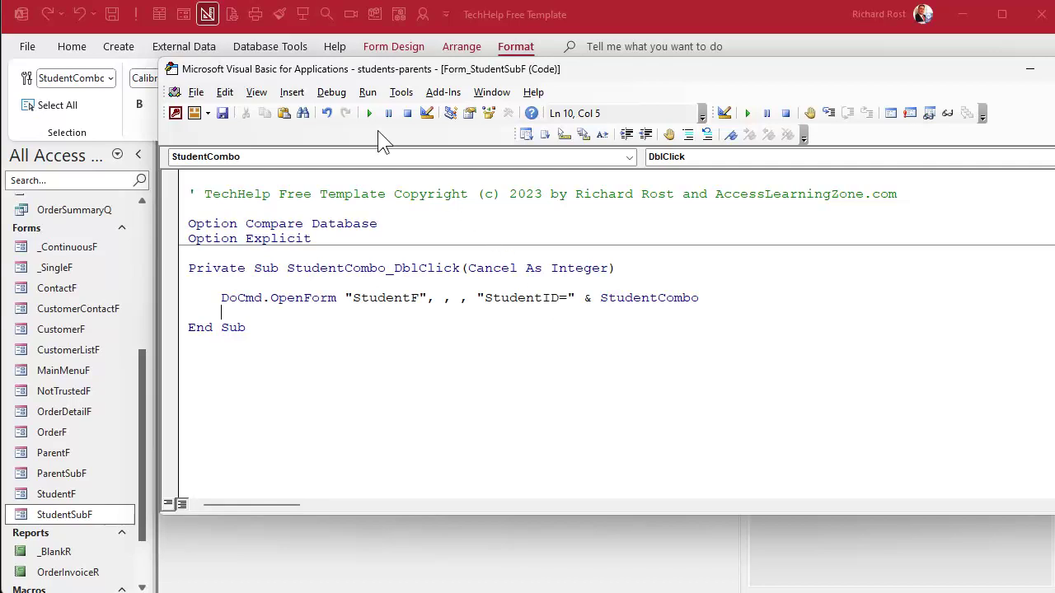
click(334, 94)
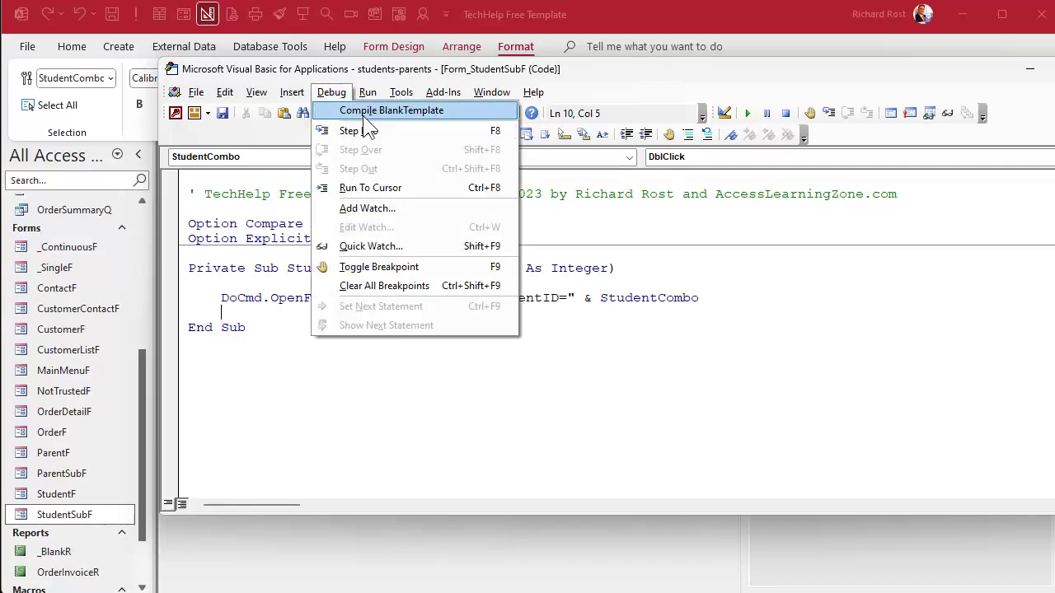
click(365, 114)
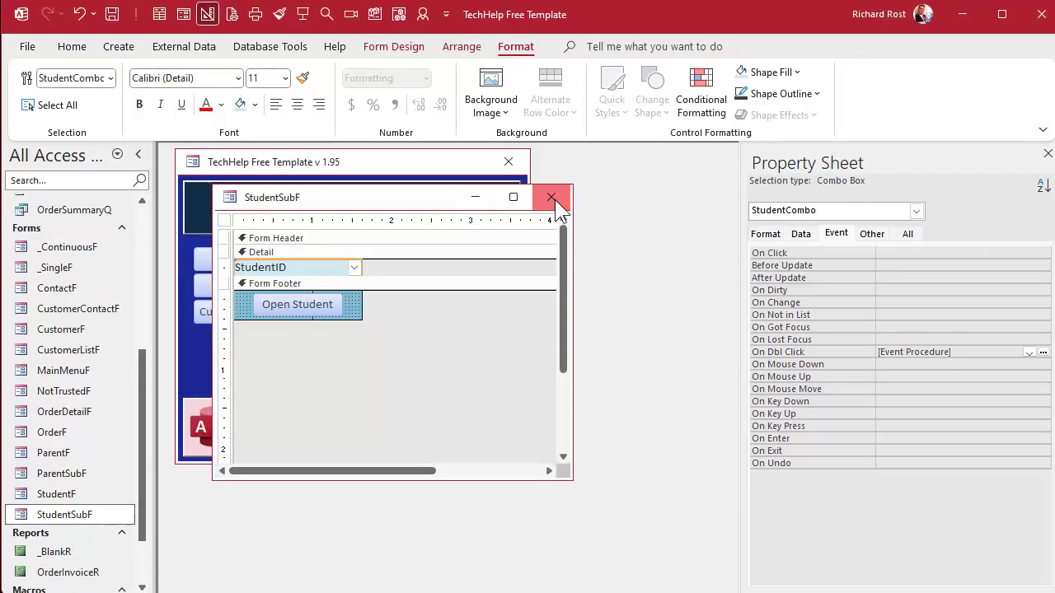
- Close the StudentSubF design and double-click parents and students in StudentF to jump between records
click(551, 197)
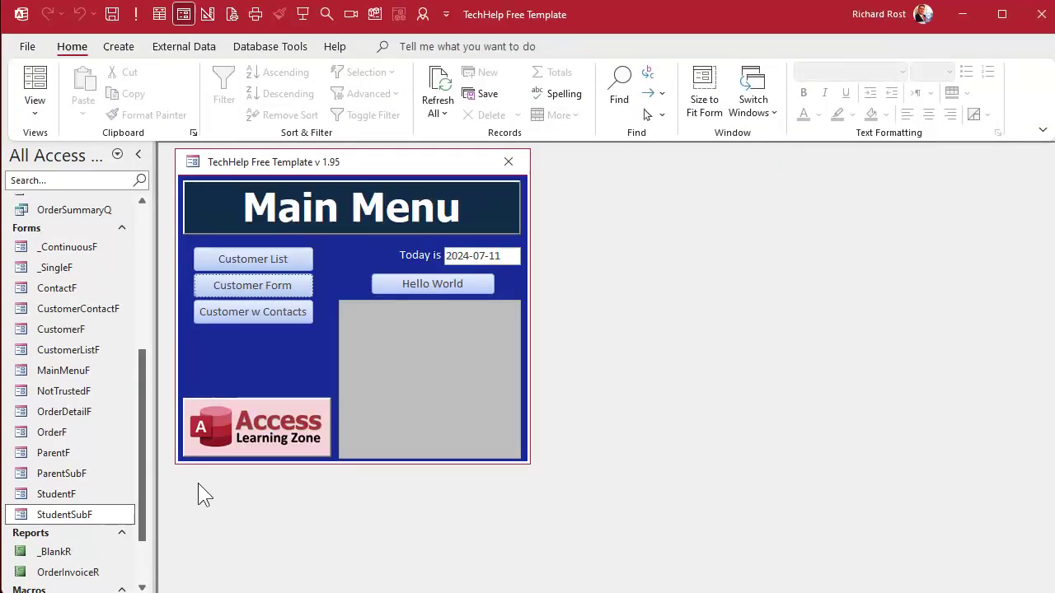
double_click(56, 494)
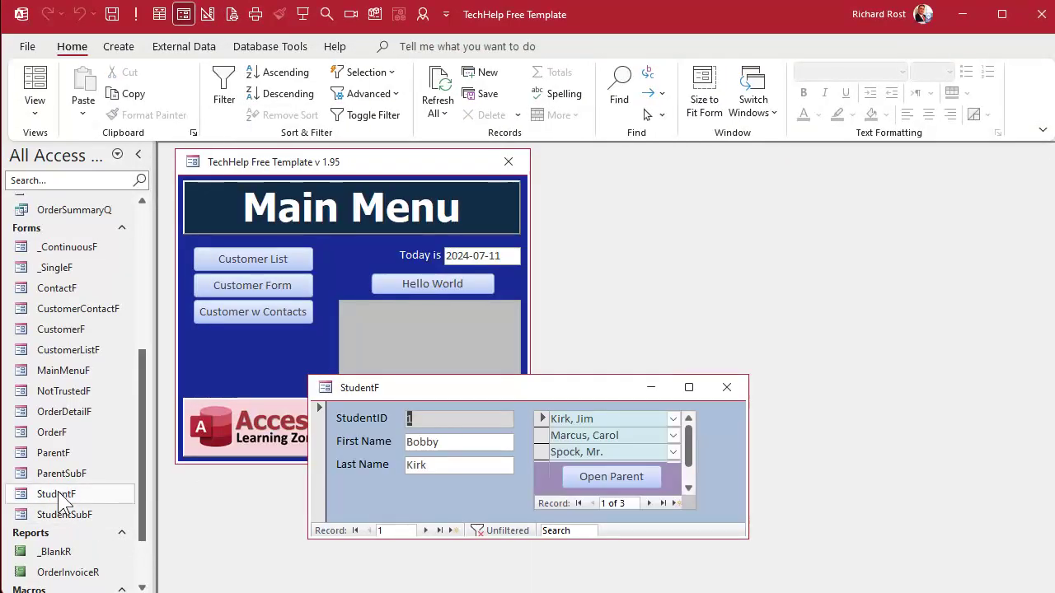
double_click(624, 433)
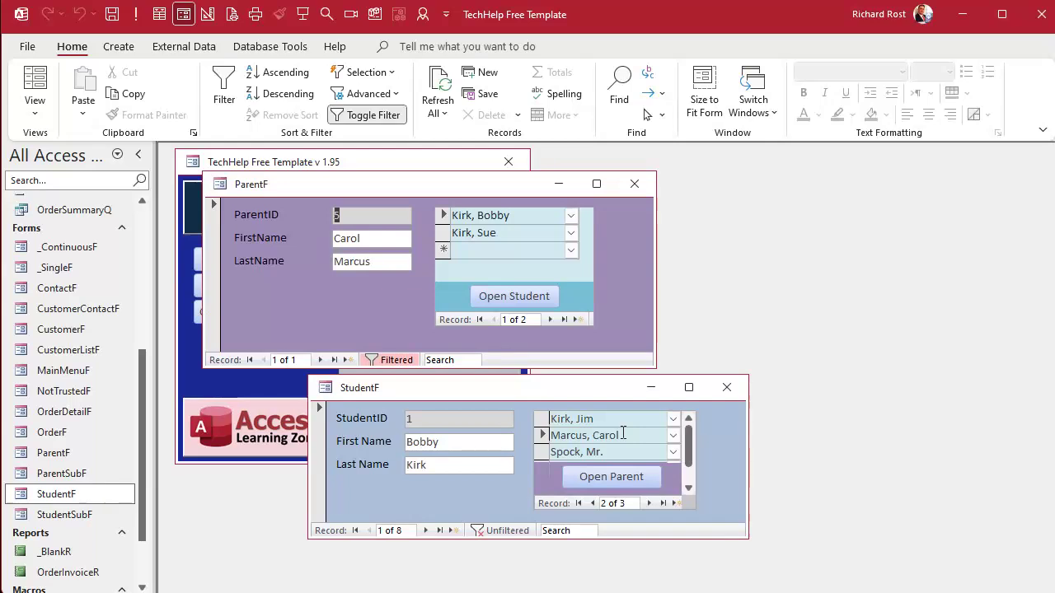
double_click(504, 233)
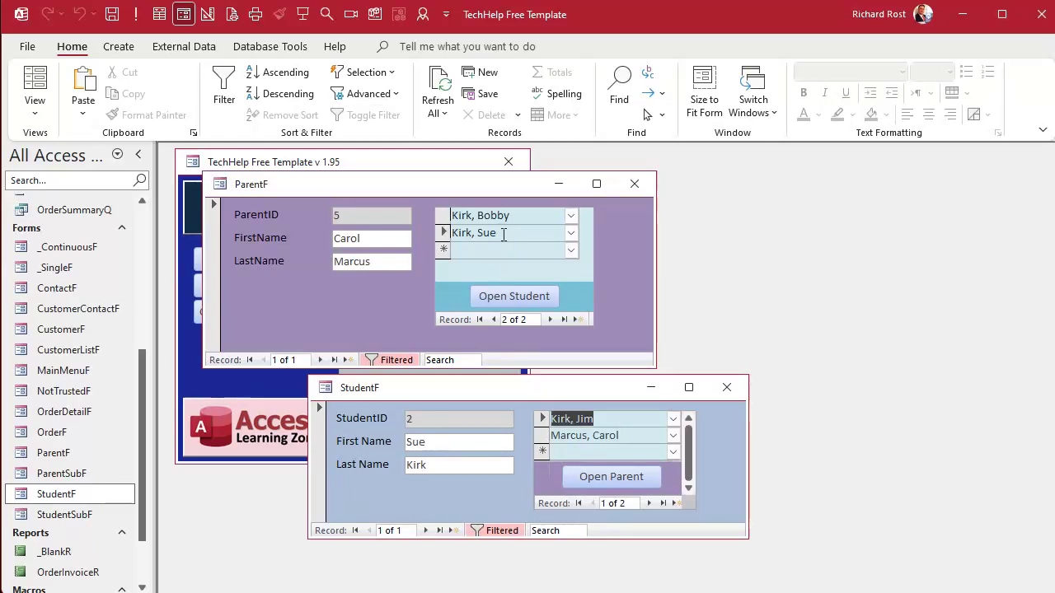
double_click(620, 418)
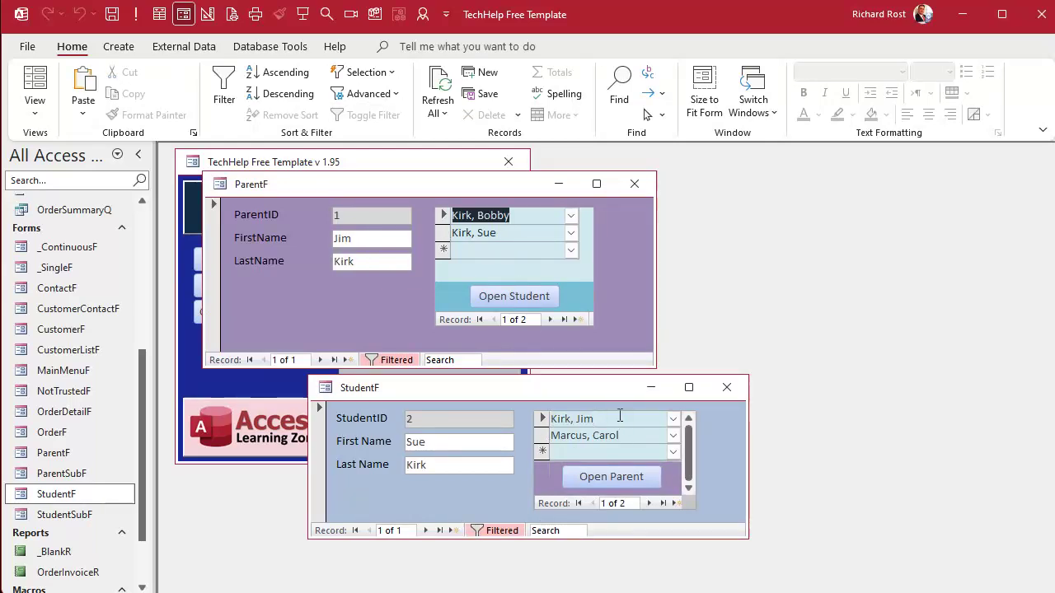
double_click(508, 233)
double_click(520, 217)
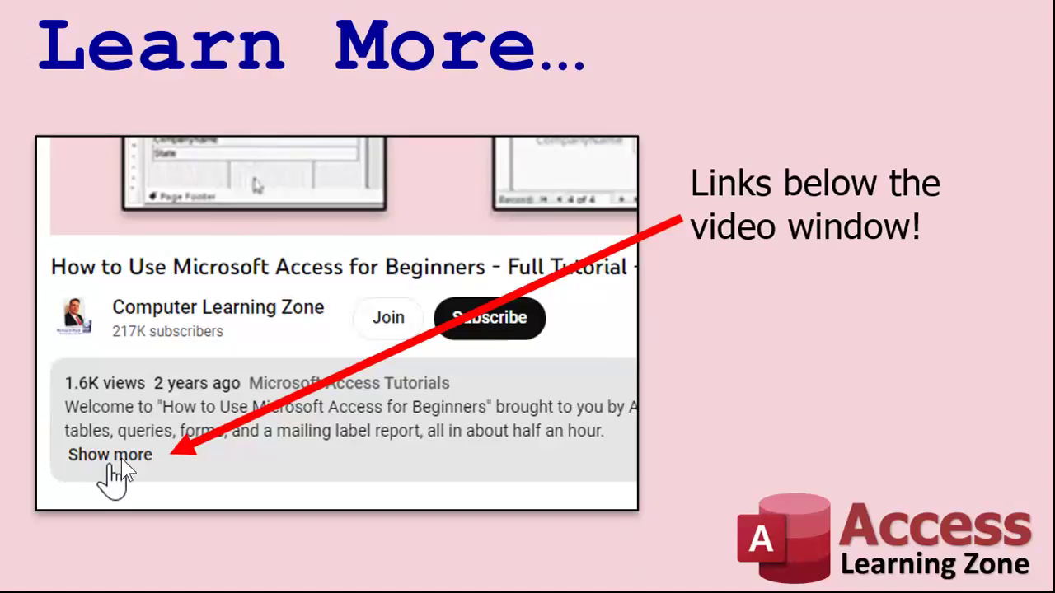
- Advance the outro from the Learn More slide to the next slide
key(Right)
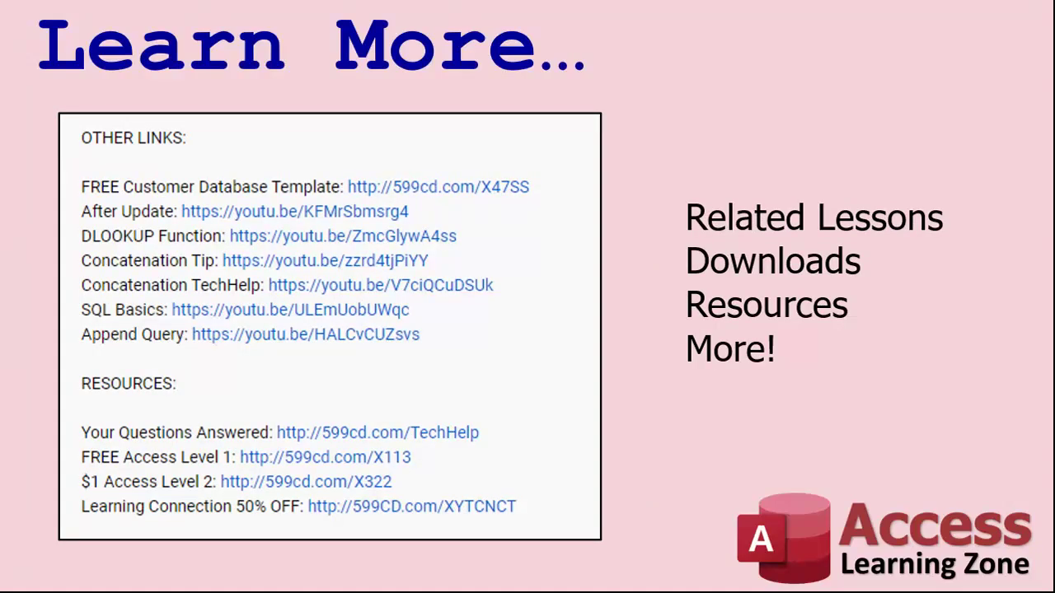